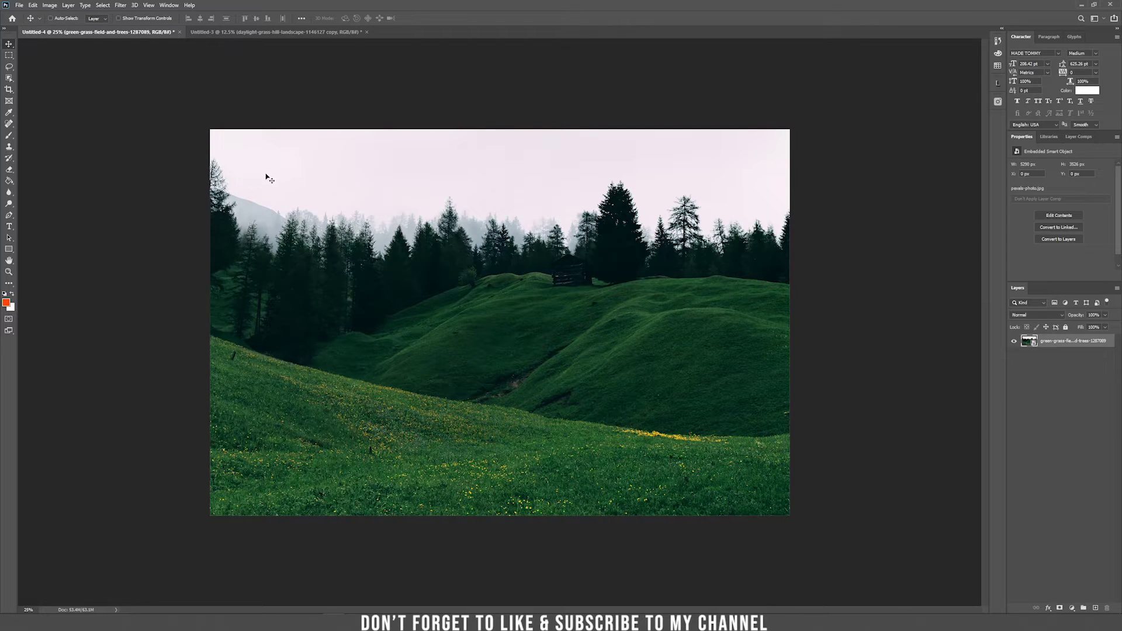
# - Drag the sunset landscape layer into the hillside document and shift it down
pyautogui.click(286, 33)
pyautogui.moveTo(525, 193); pyautogui.dragTo(165, 76)
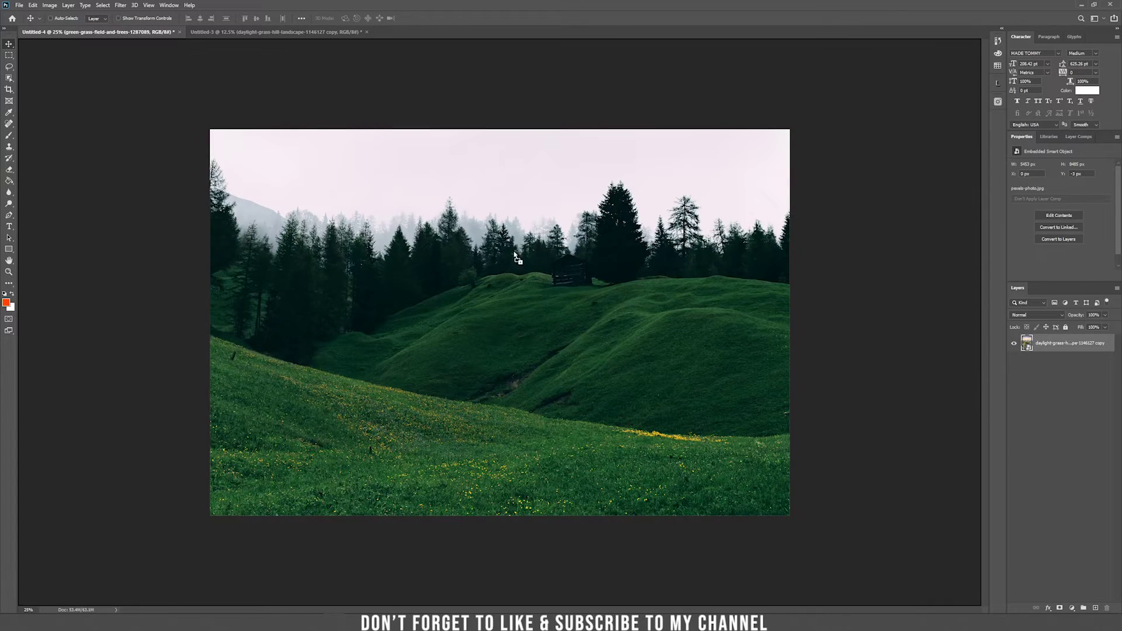
pyautogui.moveTo(524, 248); pyautogui.dragTo(523, 248)
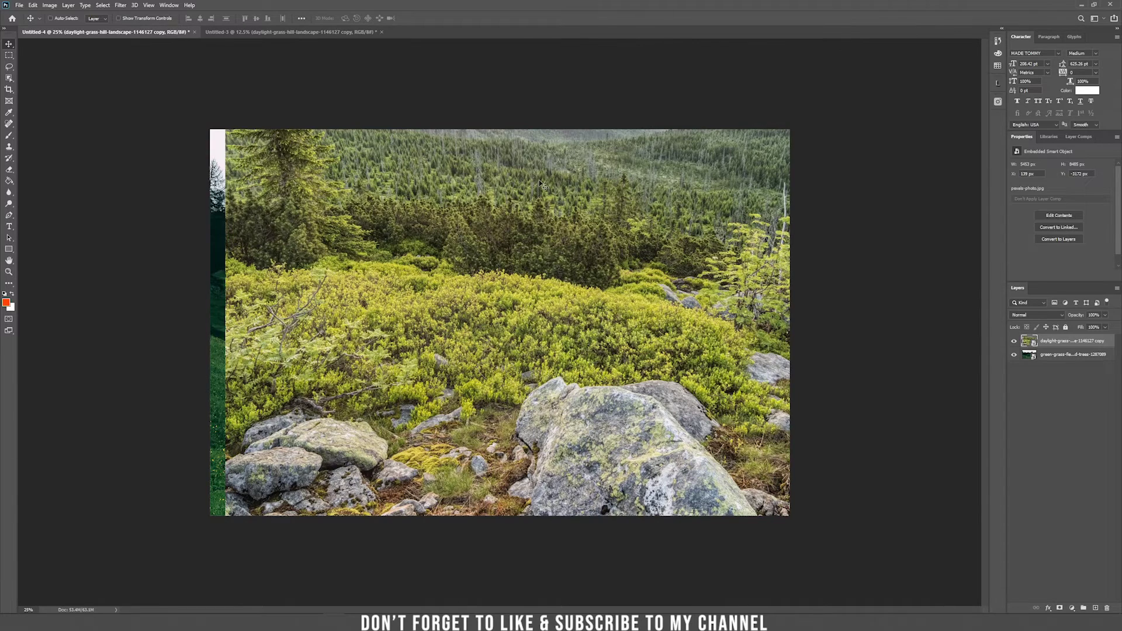
pyautogui.moveTo(540, 184); pyautogui.dragTo(523, 345)
# - Set the landscape layer's blend mode to Multiply and nudge it further down
pyautogui.click(1034, 315)
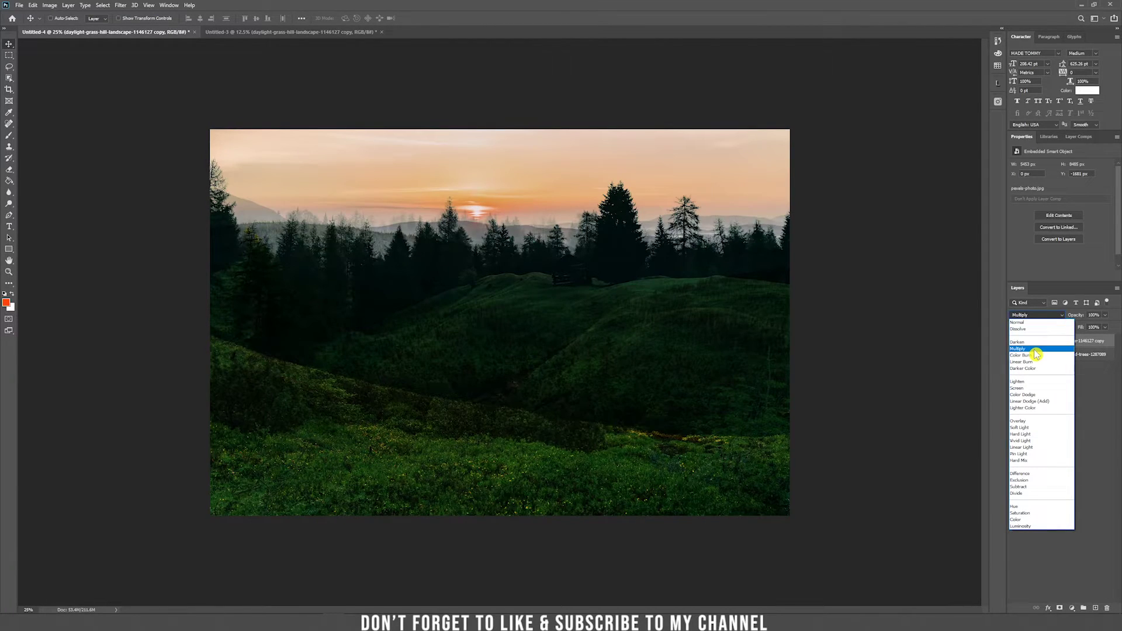
pyautogui.click(1033, 349)
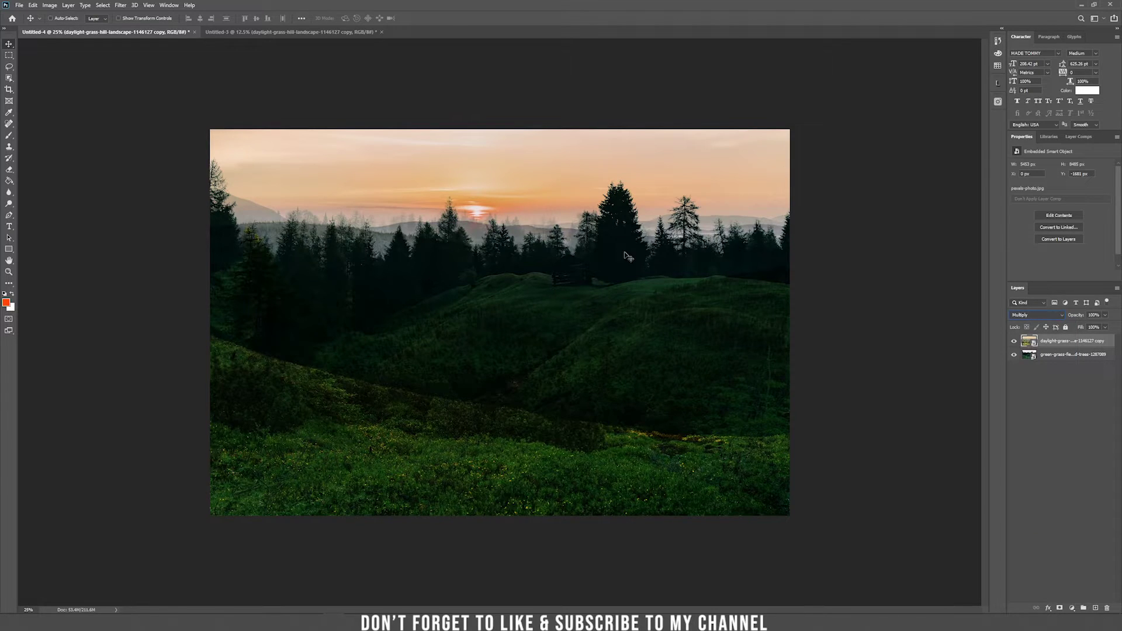
pyautogui.moveTo(481, 210); pyautogui.dragTo(481, 240)
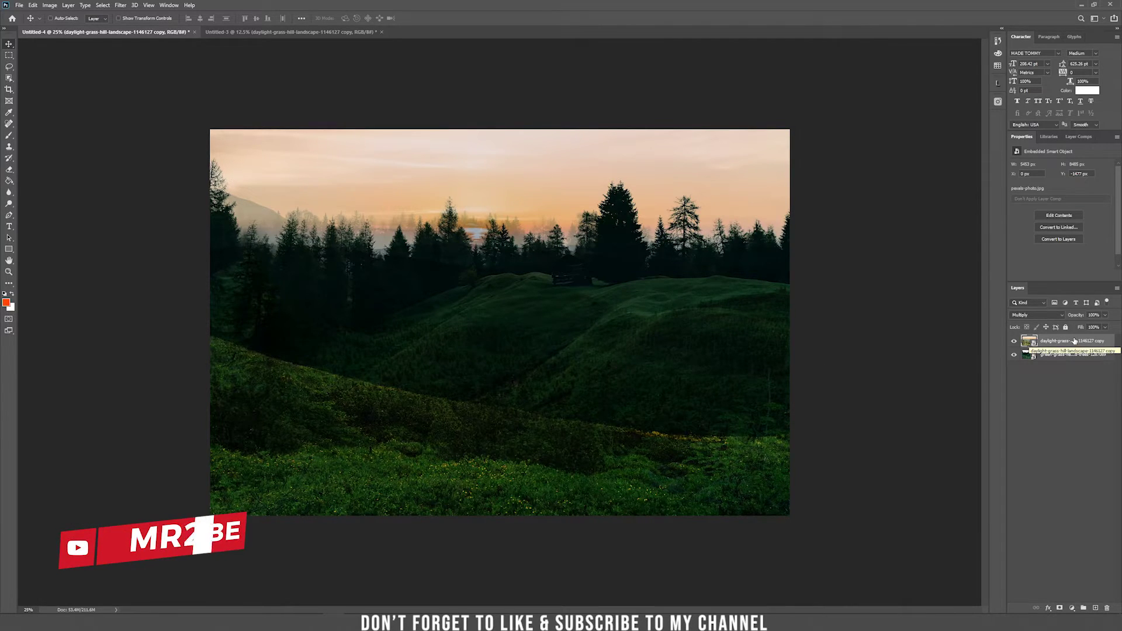
# - Replace the white mask with a black layer mask that fully hides the landscape layer
pyautogui.click(1059, 608)
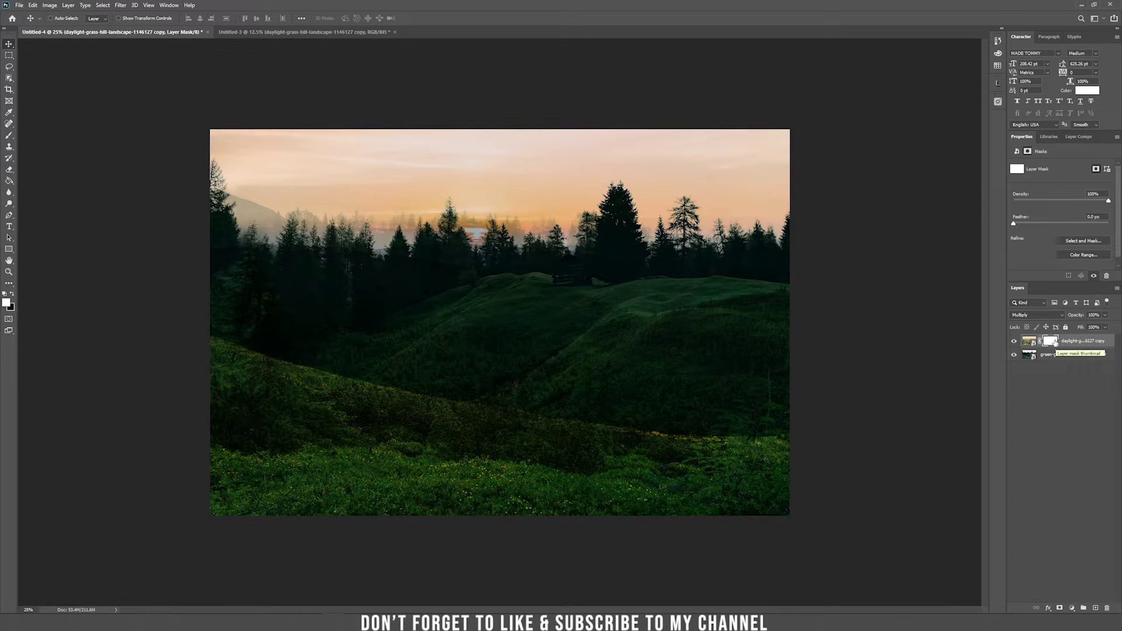
pyautogui.hotkey('ctrl', 'z')
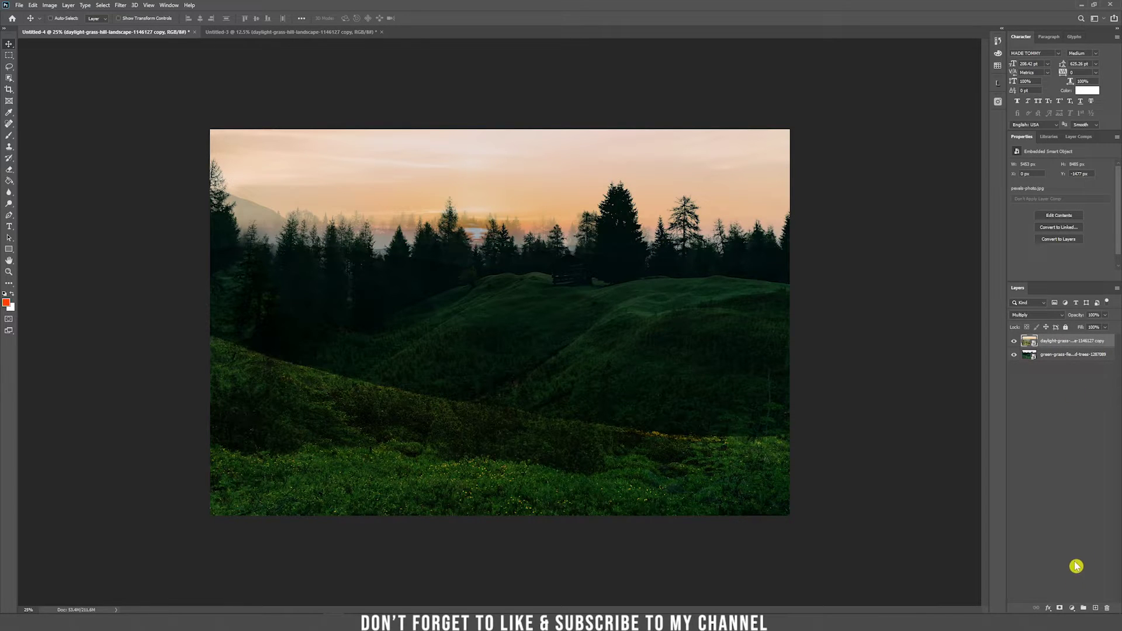
pyautogui.keyDown('alt'); pyautogui.click(1060, 610); pyautogui.keyUp('alt')
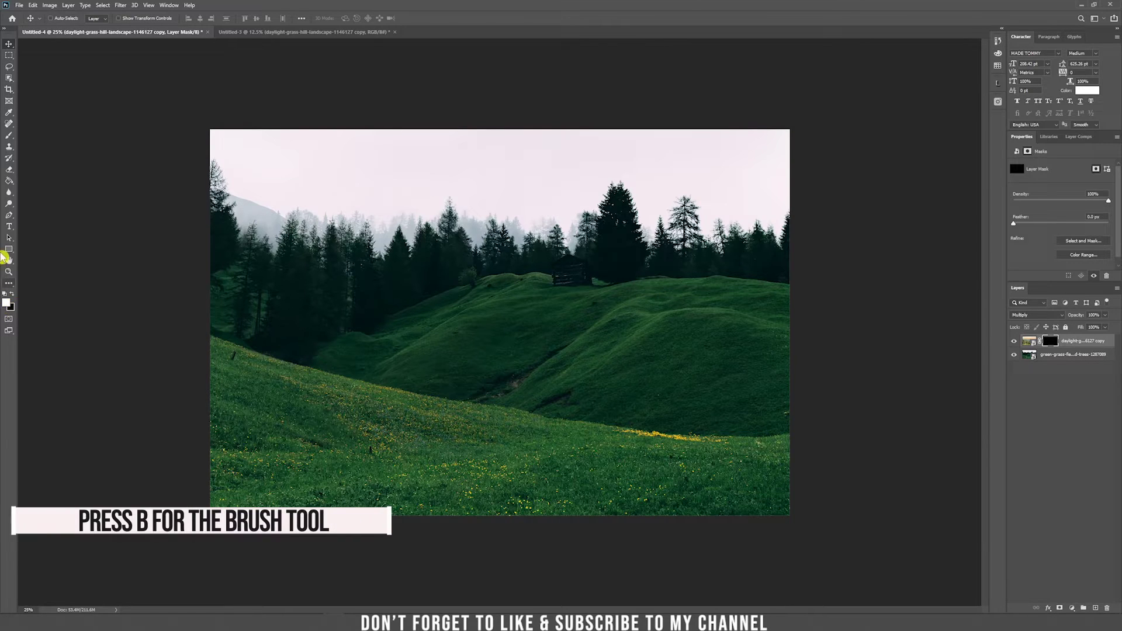
# - Paint white on the mask to reveal the orange sky, then soft mist at 5% flow
pyautogui.press('b')
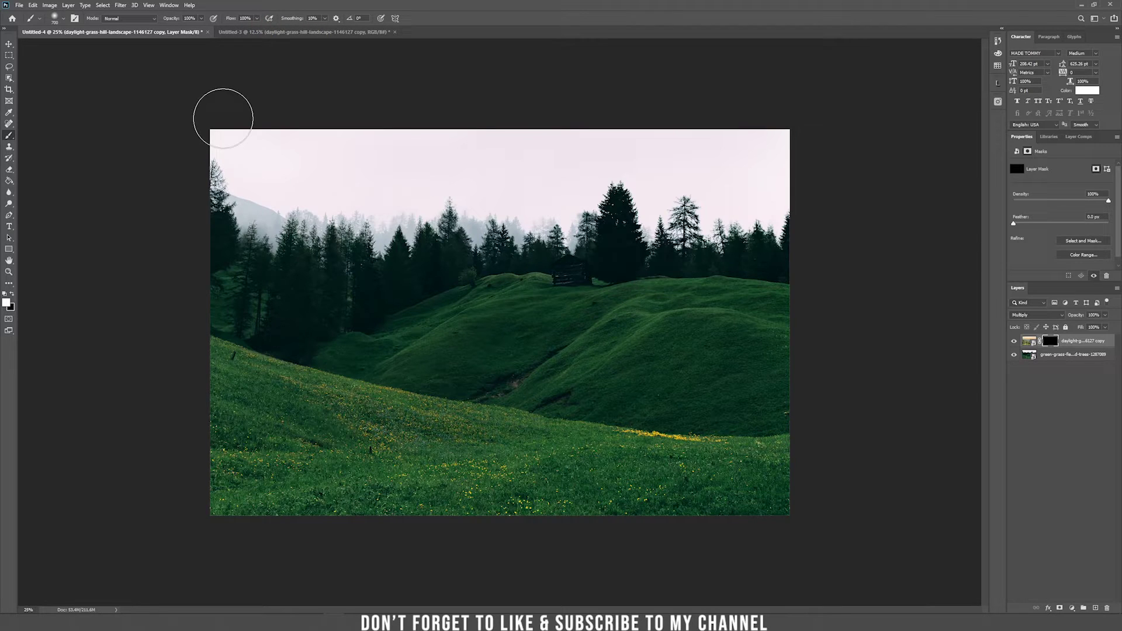
pyautogui.moveTo(208, 129)
pyautogui.mouseDown()
pyautogui.moveTo(294, 132)
pyautogui.moveTo(488, 170)
pyautogui.moveTo(621, 177)
pyautogui.mouseUp()
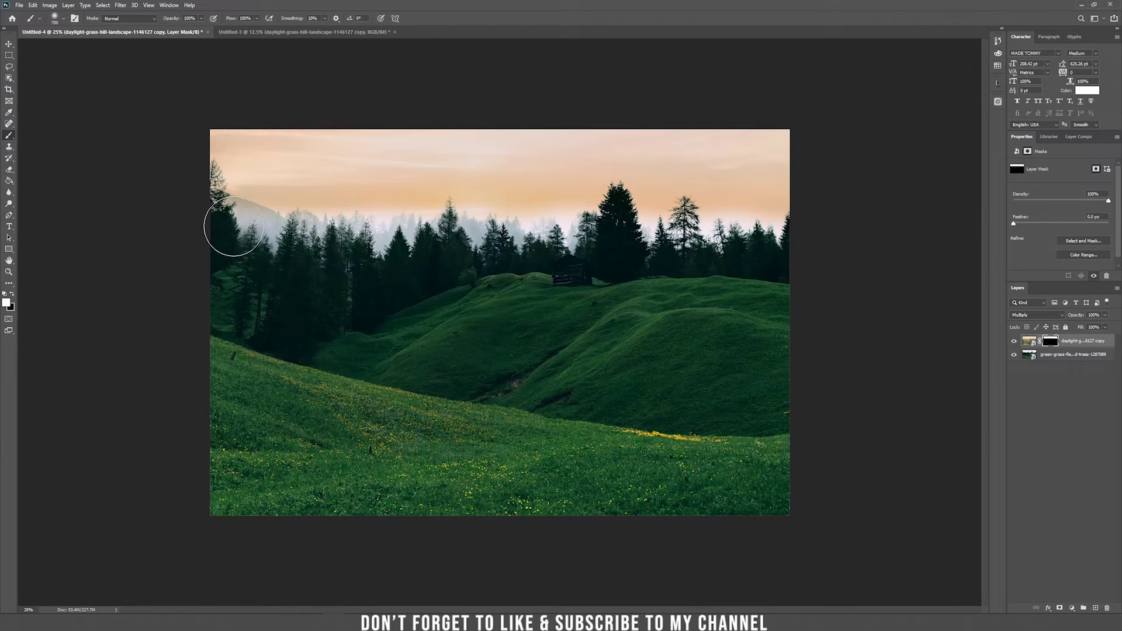
pyautogui.click(257, 18)
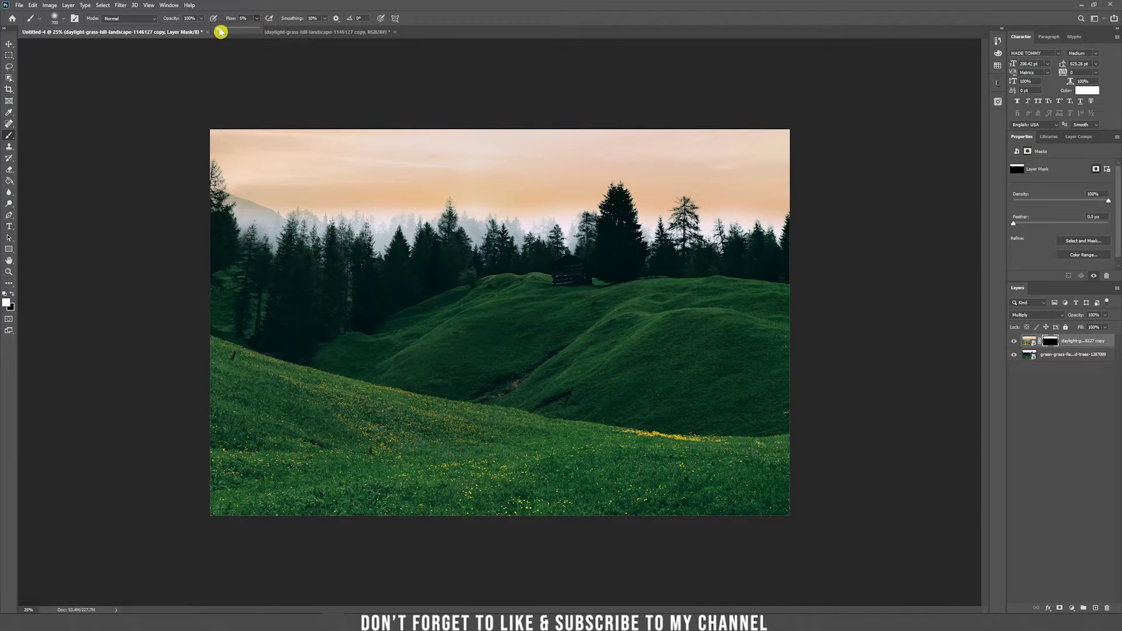
pyautogui.click(222, 199)
pyautogui.moveTo(248, 228)
pyautogui.mouseDown()
pyautogui.moveTo(528, 236)
pyautogui.moveTo(630, 224)
pyautogui.moveTo(780, 239)
pyautogui.moveTo(505, 231)
pyautogui.moveTo(631, 243)
pyautogui.mouseUp()
# - Hide the landscape over the left treeline with a 200 px black brush, then restore 500 px
pyautogui.press('[')
pyautogui.press('[')
pyautogui.press('[')
pyautogui.press('[')
pyautogui.press('[')
pyautogui.press('[')
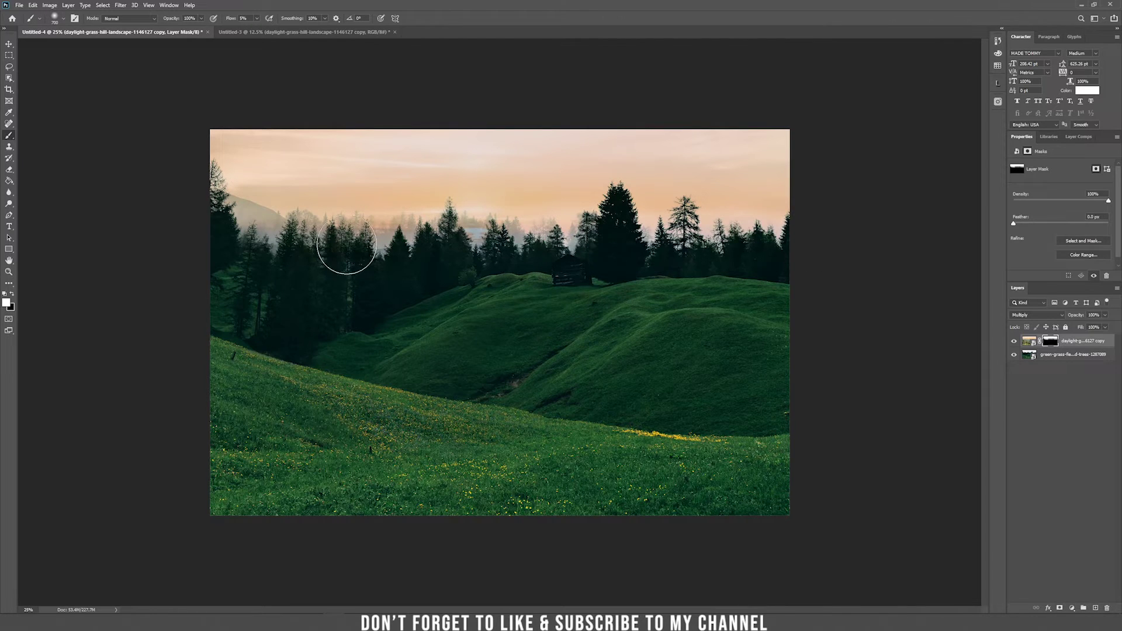
pyautogui.press('x')
pyautogui.moveTo(317, 255)
pyautogui.mouseDown()
pyautogui.moveTo(255, 260)
pyautogui.moveTo(355, 257)
pyautogui.mouseUp()
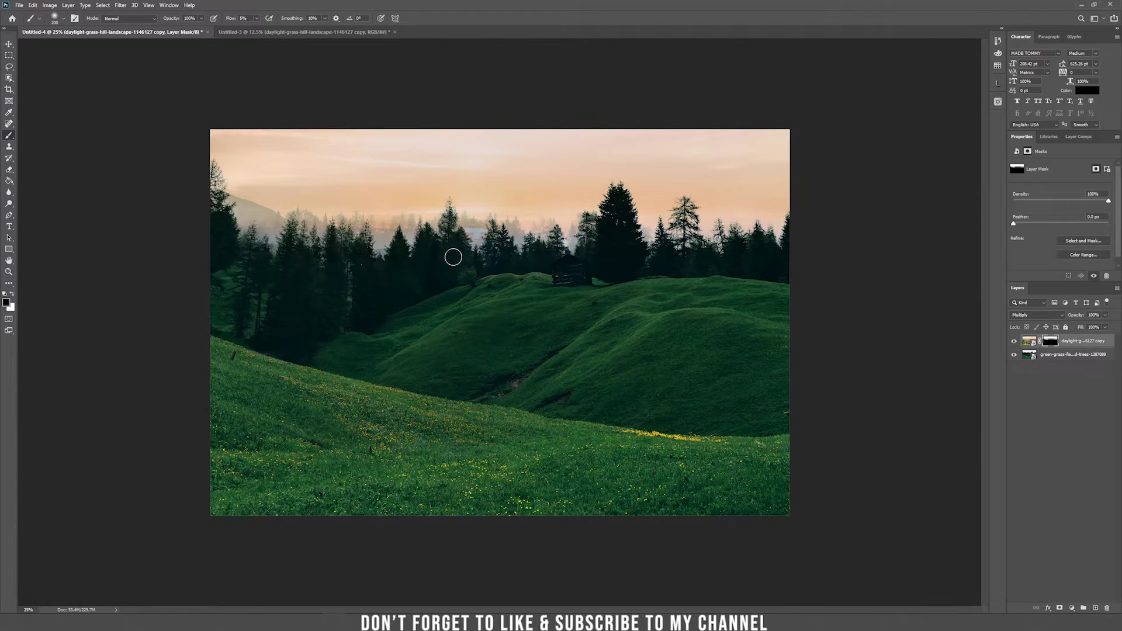
pyautogui.press(']')
pyautogui.press(']')
pyautogui.press(']')
pyautogui.press(']')
pyautogui.press(']')
# - Create a new layer named 'lights' in Color Dodge mode, filled with neutral black
pyautogui.click(68, 7)
pyautogui.moveTo(82, 15)
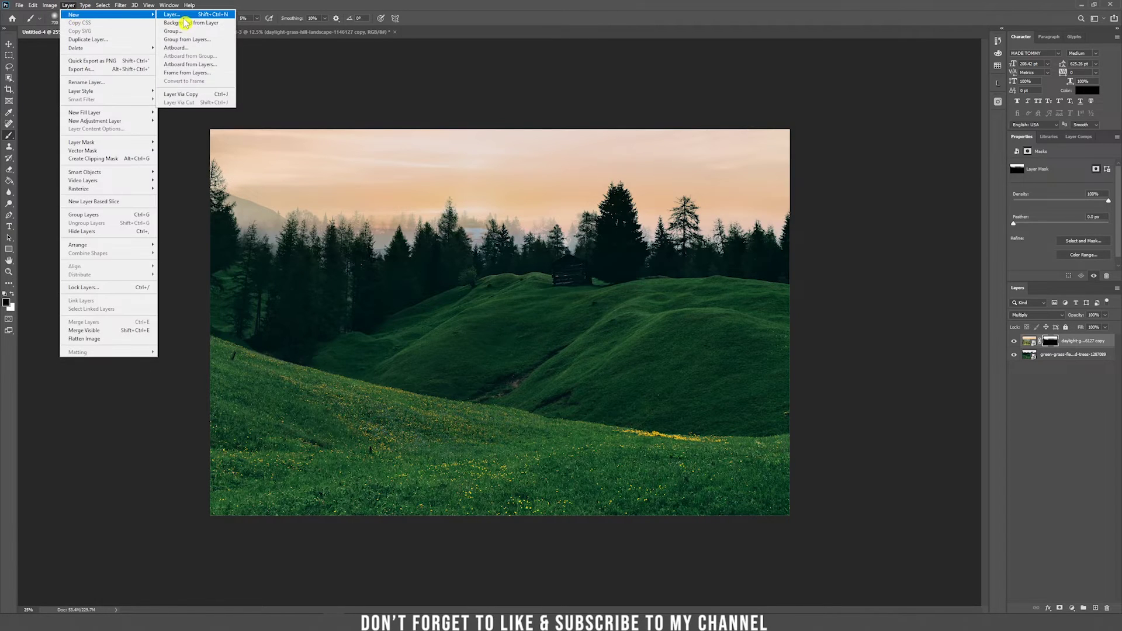
pyautogui.click(187, 16)
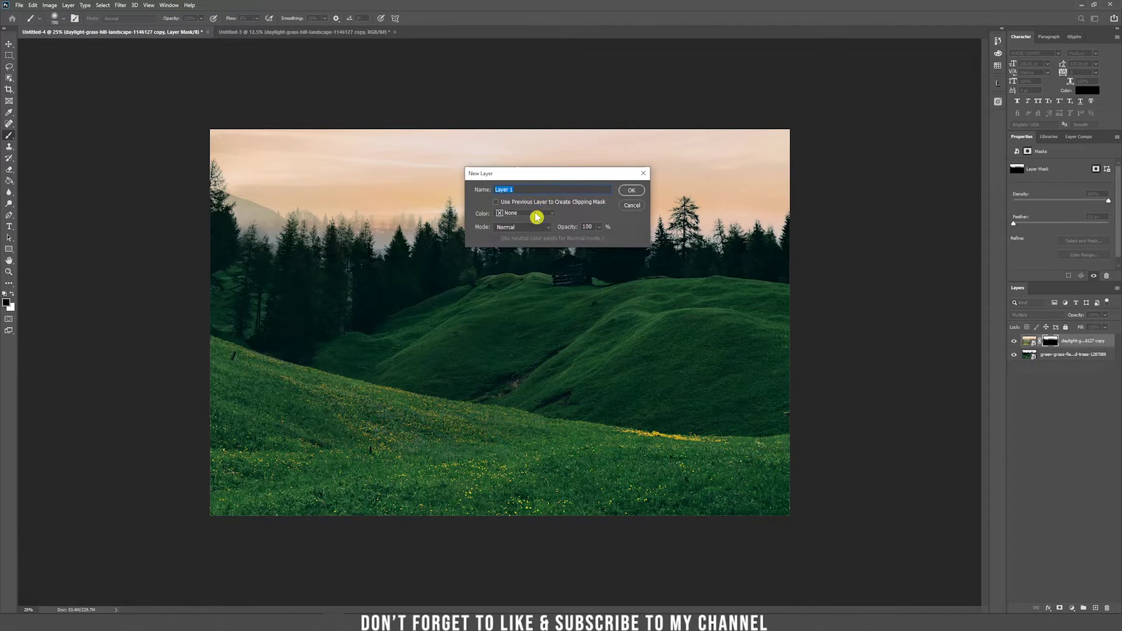
pyautogui.press('BackSpace')
pyautogui.write('lights')
pyautogui.click(514, 226)
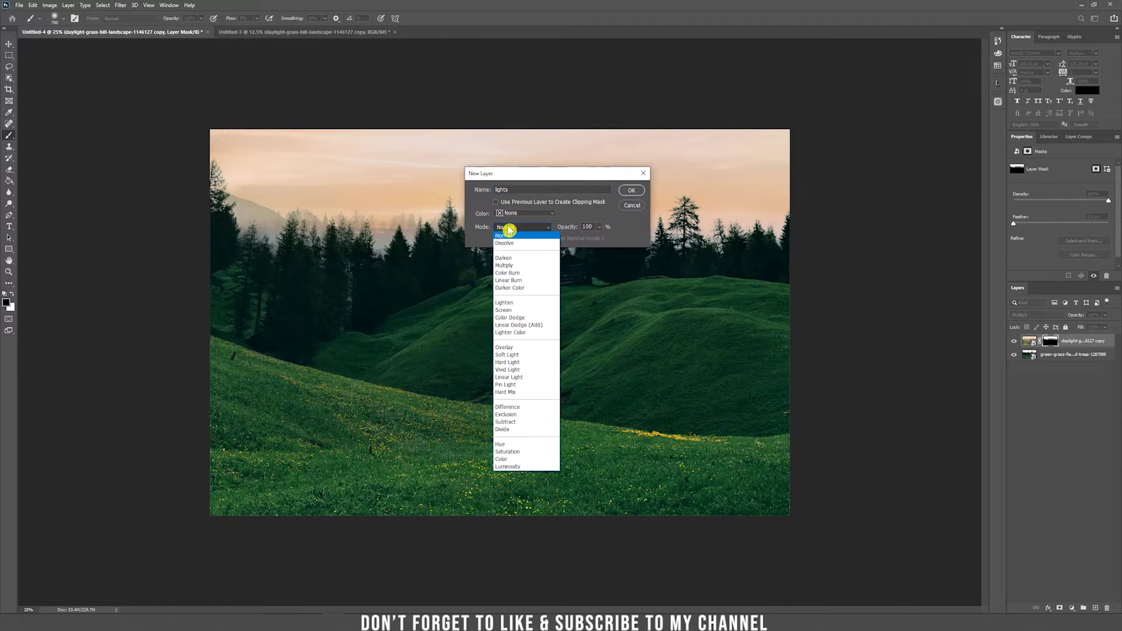
pyautogui.click(526, 317)
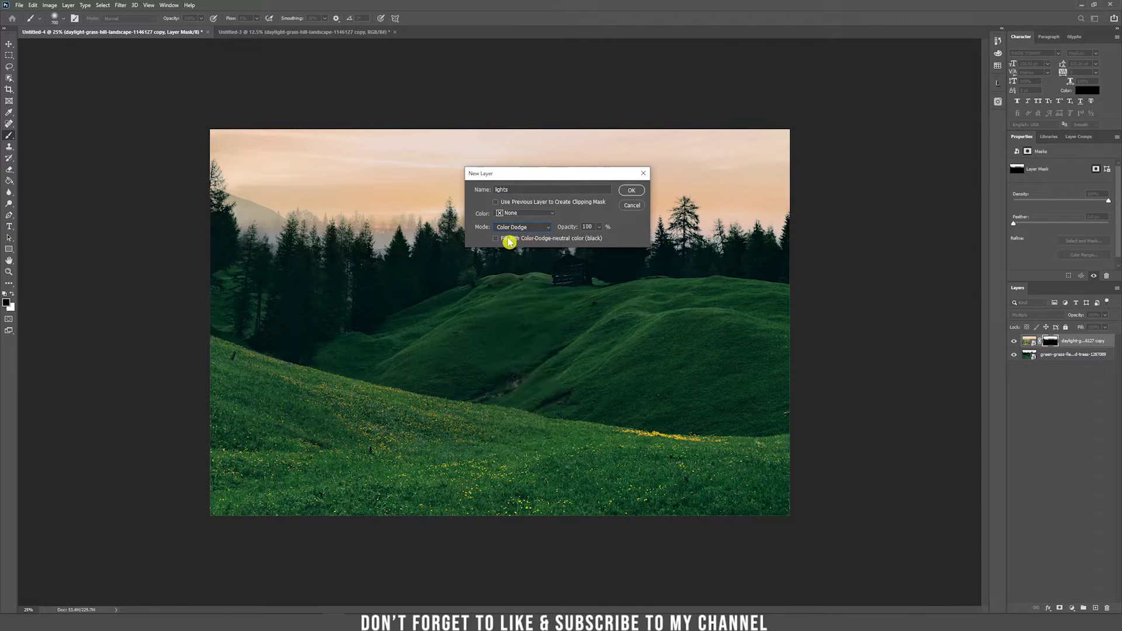
pyautogui.click(507, 238)
pyautogui.click(631, 190)
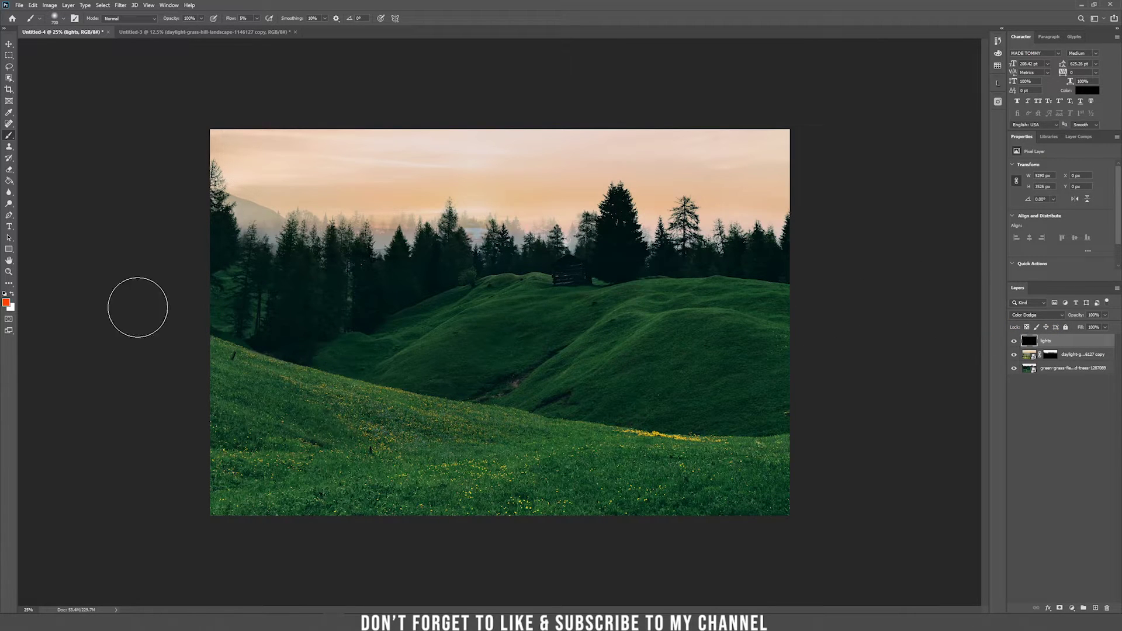
pyautogui.click(7, 304)
# - Pick a light orange colour and paint a soft glow around the treeline
pyautogui.click(7, 304)
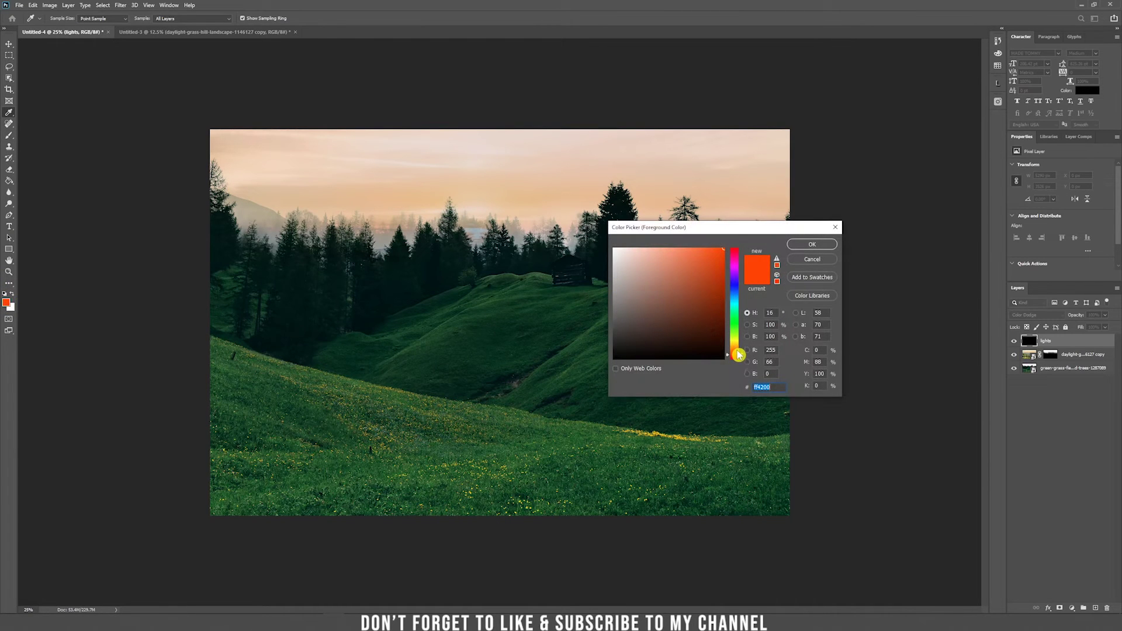
pyautogui.moveTo(739, 354); pyautogui.dragTo(738, 352)
pyautogui.moveTo(689, 266); pyautogui.dragTo(687, 241)
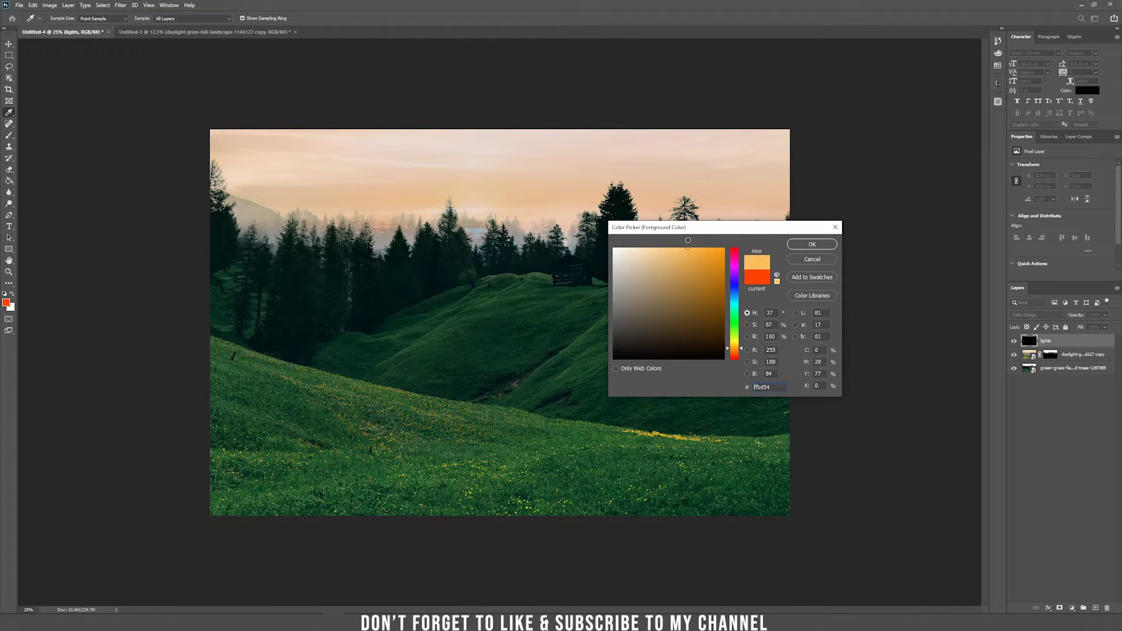
pyautogui.click(812, 244)
pyautogui.press('b')
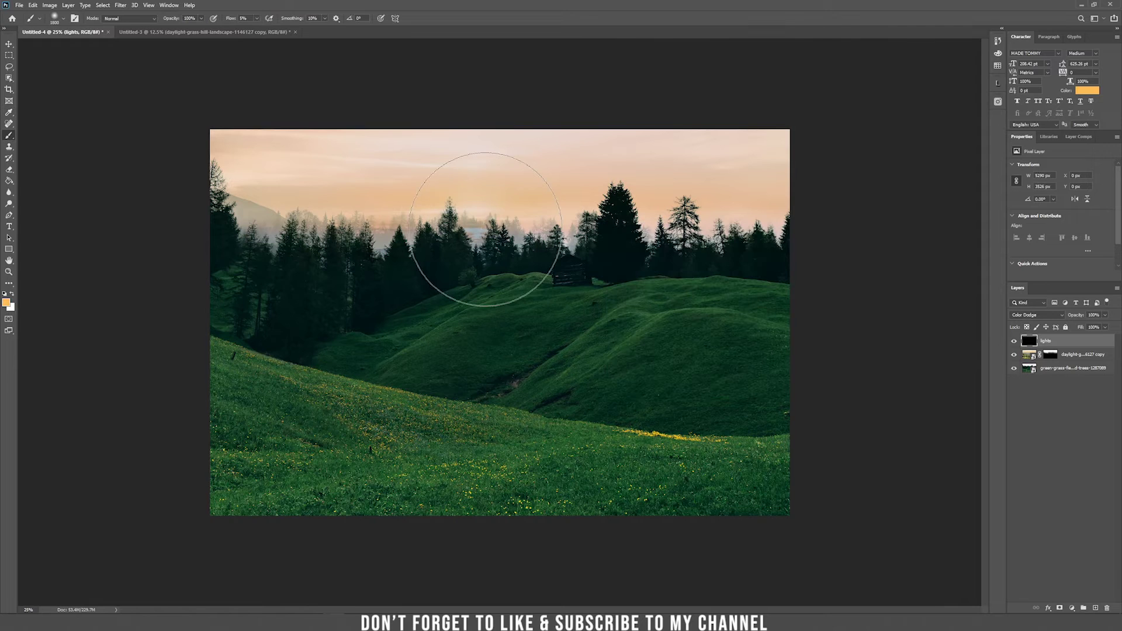
pyautogui.moveTo(485, 229)
pyautogui.mouseDown()
pyautogui.moveTo(491, 215)
pyautogui.moveTo(519, 223)
pyautogui.moveTo(458, 220)
pyautogui.moveTo(325, 263)
pyautogui.moveTo(476, 295)
pyautogui.moveTo(173, 368)
pyautogui.mouseUp()
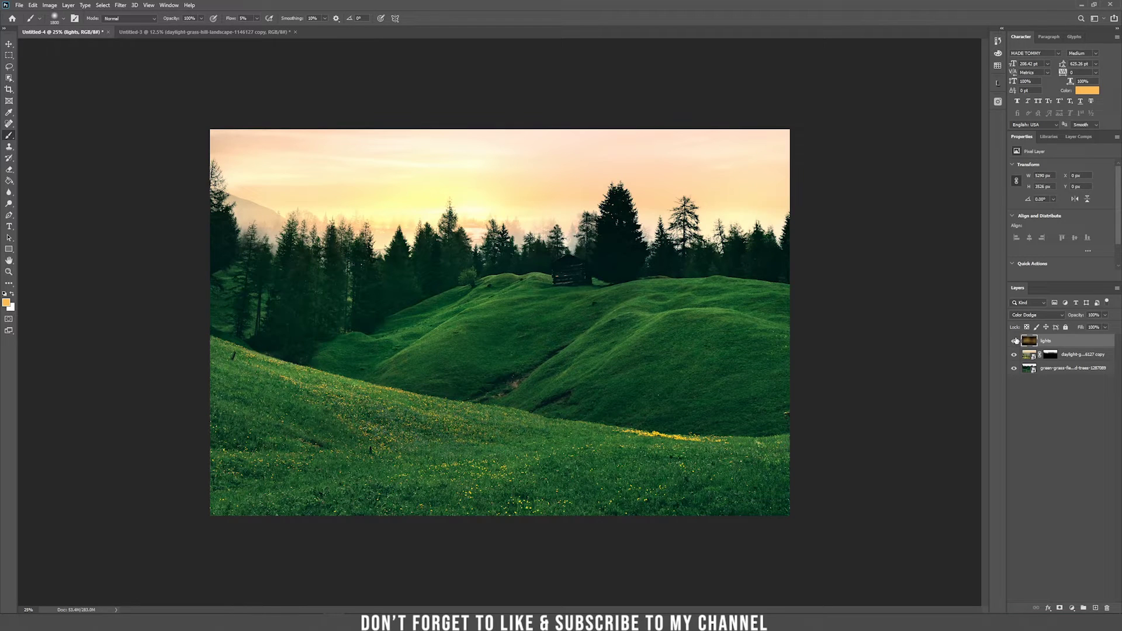
# - Tone down part of the sun glow by painting with black (000000)
pyautogui.press('x')
pyautogui.click(12, 299)
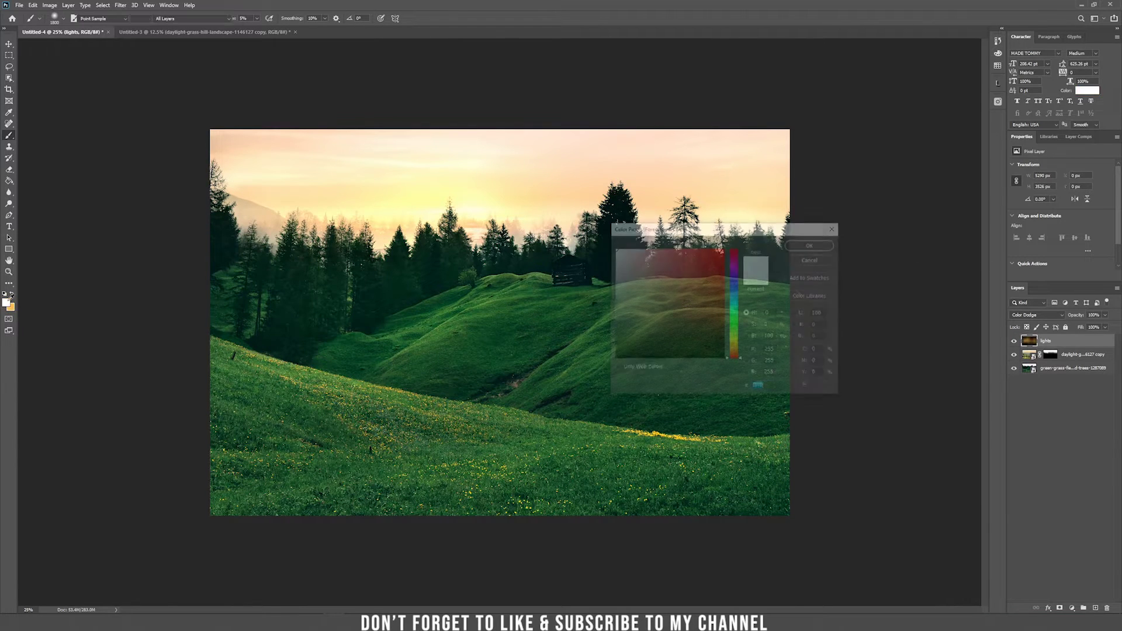
pyautogui.write('000000')
pyautogui.click(815, 246)
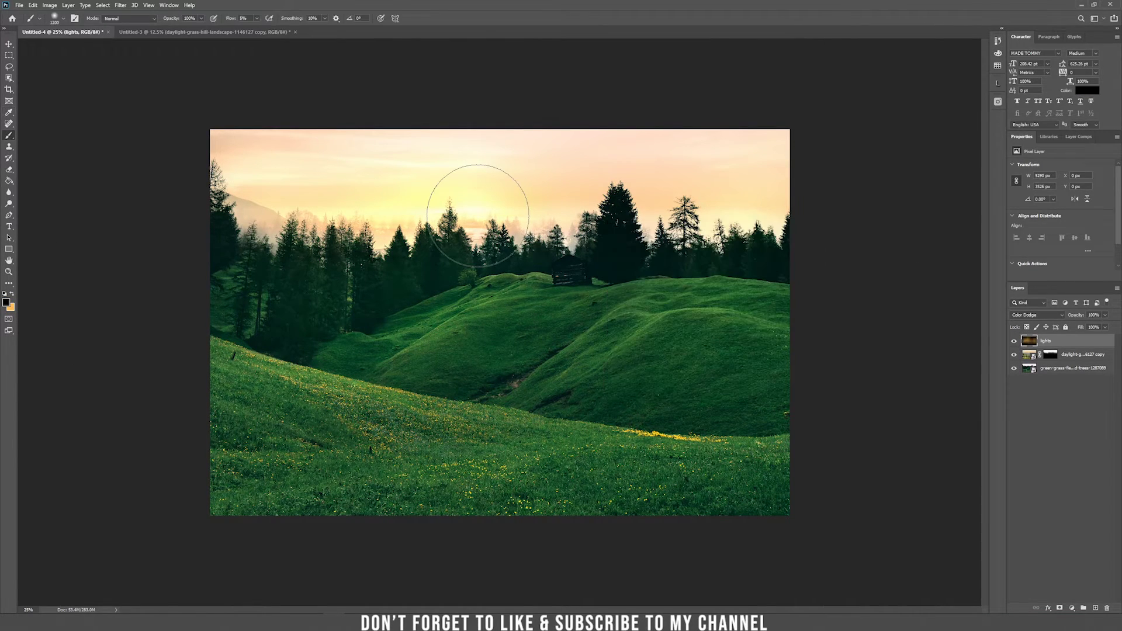
pyautogui.moveTo(478, 215)
pyautogui.mouseDown()
pyautogui.moveTo(498, 196)
pyautogui.moveTo(446, 196)
pyautogui.moveTo(392, 219)
pyautogui.mouseUp()
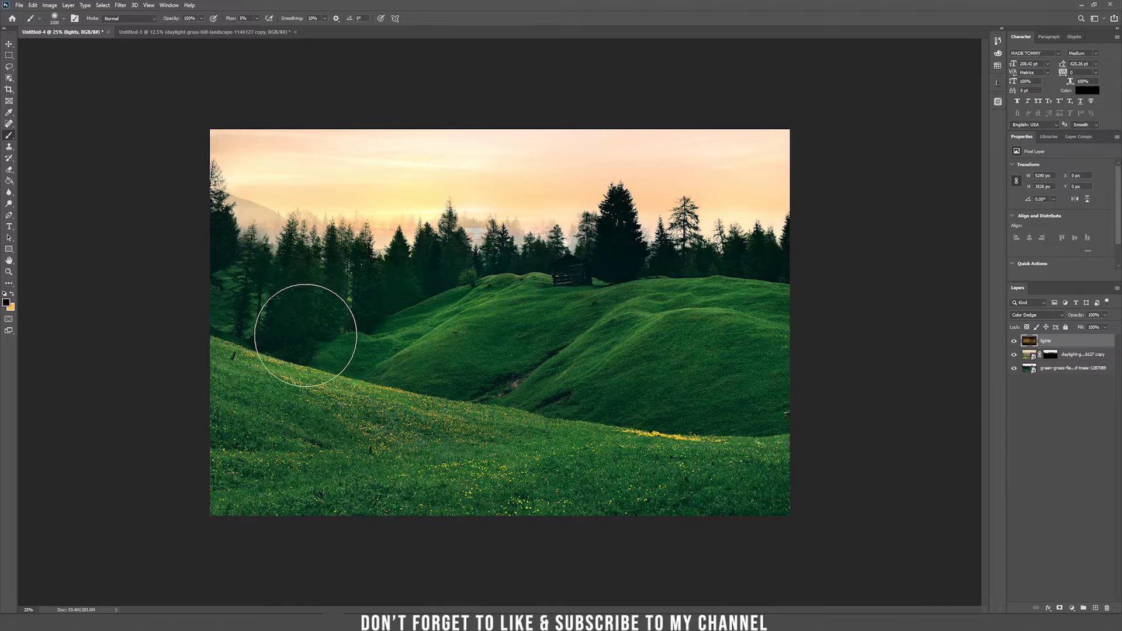
# - Paint warm orange light along the hillside, bottom meadow and hills toward the hut
pyautogui.press('x')
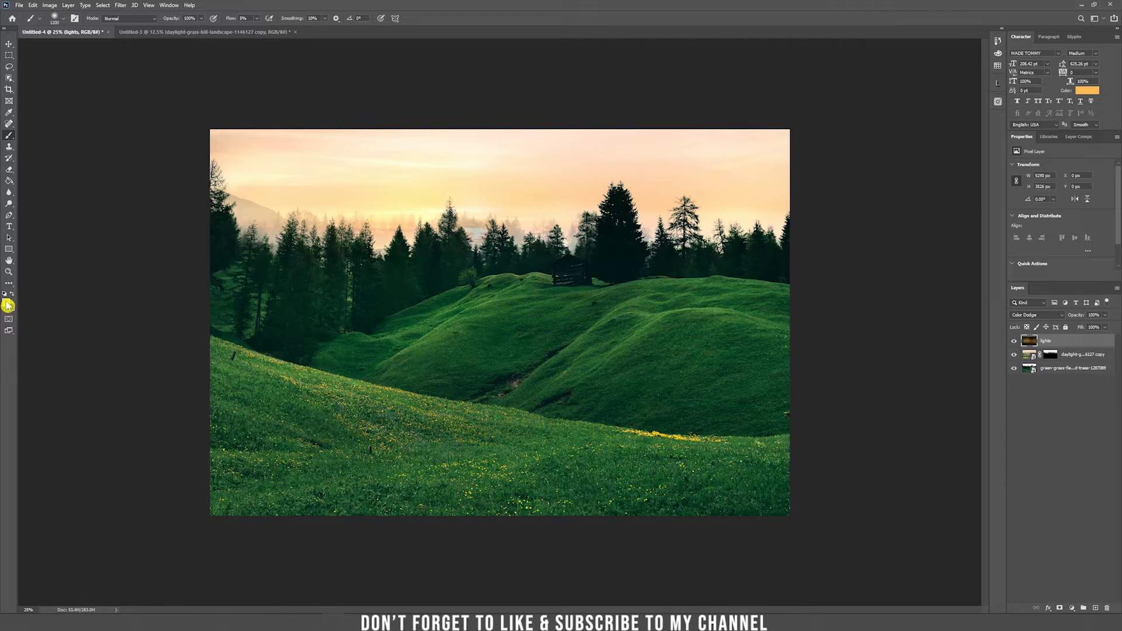
pyautogui.press('[')
pyautogui.press('[')
pyautogui.press('[')
pyautogui.press('[')
pyautogui.press('[')
pyautogui.press('[')
pyautogui.press('[')
pyautogui.press('[')
pyautogui.moveTo(288, 390)
pyautogui.mouseDown()
pyautogui.moveTo(350, 393)
pyautogui.moveTo(321, 391)
pyautogui.moveTo(335, 408)
pyautogui.moveTo(365, 394)
pyautogui.moveTo(480, 467)
pyautogui.moveTo(378, 483)
pyautogui.moveTo(394, 485)
pyautogui.moveTo(541, 486)
pyautogui.moveTo(488, 487)
pyautogui.moveTo(606, 435)
pyautogui.moveTo(697, 435)
pyautogui.moveTo(549, 437)
pyautogui.moveTo(446, 412)
pyautogui.moveTo(414, 439)
pyautogui.moveTo(266, 365)
pyautogui.mouseUp()
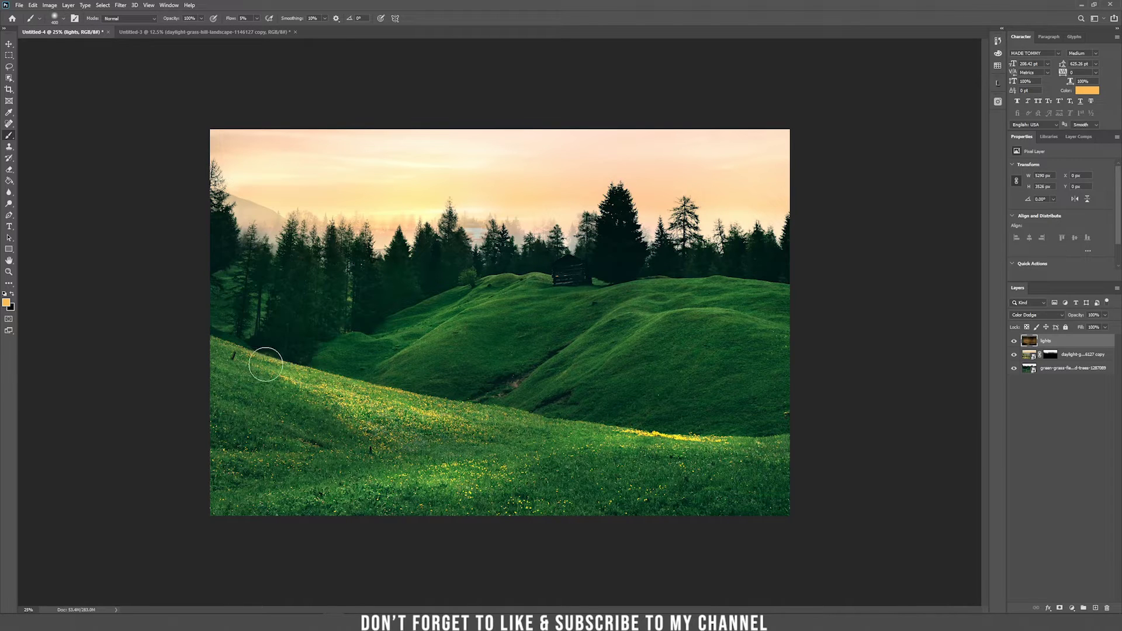
pyautogui.moveTo(414, 434)
pyautogui.mouseDown()
pyautogui.moveTo(318, 514)
pyautogui.moveTo(534, 514)
pyautogui.moveTo(619, 441)
pyautogui.moveTo(466, 431)
pyautogui.moveTo(474, 411)
pyautogui.mouseUp()
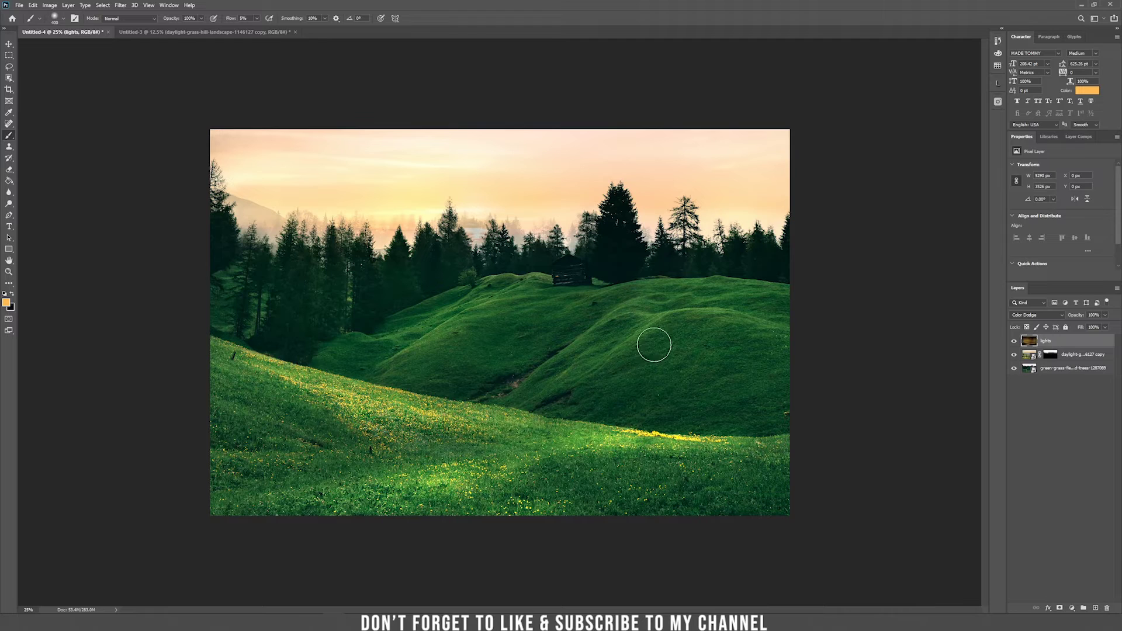
pyautogui.press(']')
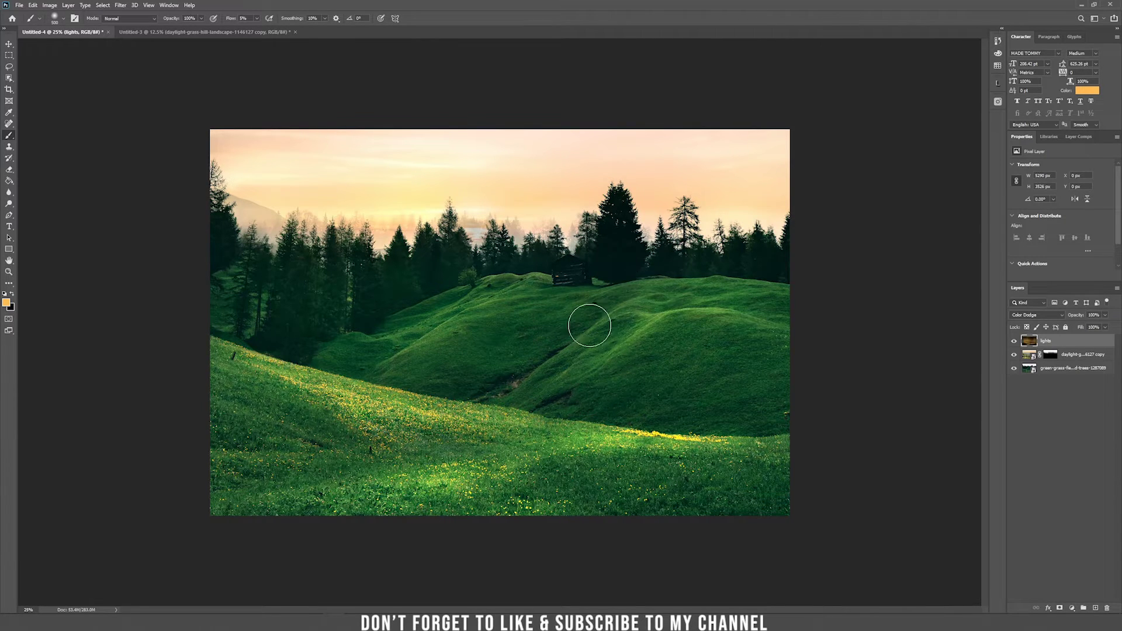
pyautogui.moveTo(589, 325)
pyautogui.mouseDown()
pyautogui.moveTo(508, 366)
pyautogui.moveTo(509, 333)
pyautogui.moveTo(234, 413)
pyautogui.moveTo(554, 283)
pyautogui.mouseUp()
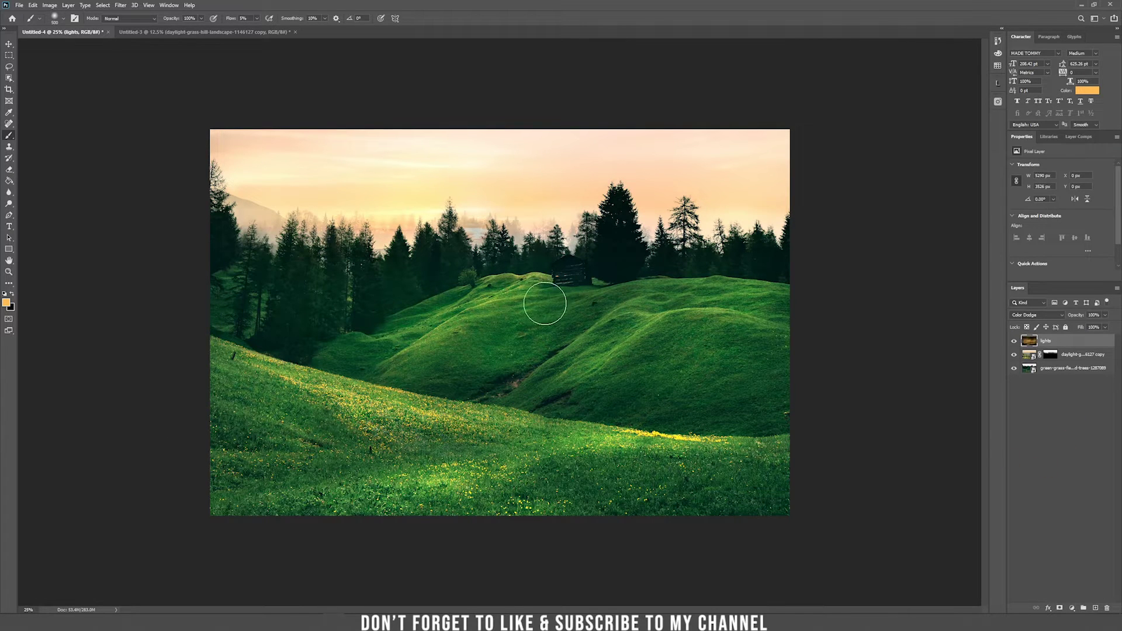
pyautogui.click(74, 10)
# - Create a 'shadows' layer in Soft Light mode filled with Soft-Light-neutral gray
pyautogui.moveTo(87, 14)
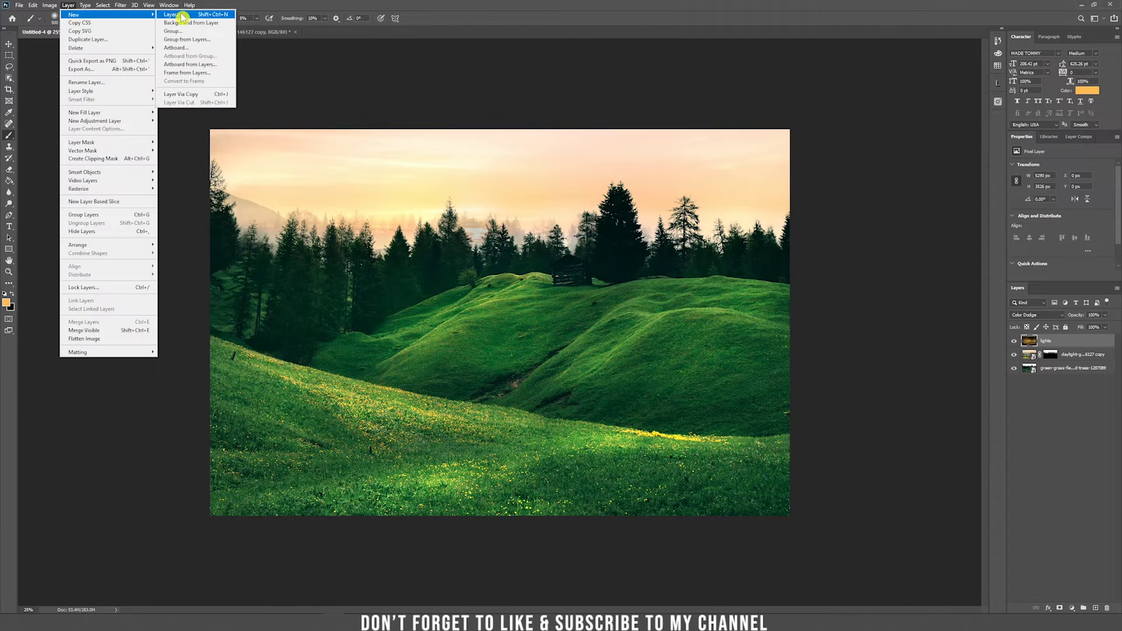
pyautogui.click(183, 17)
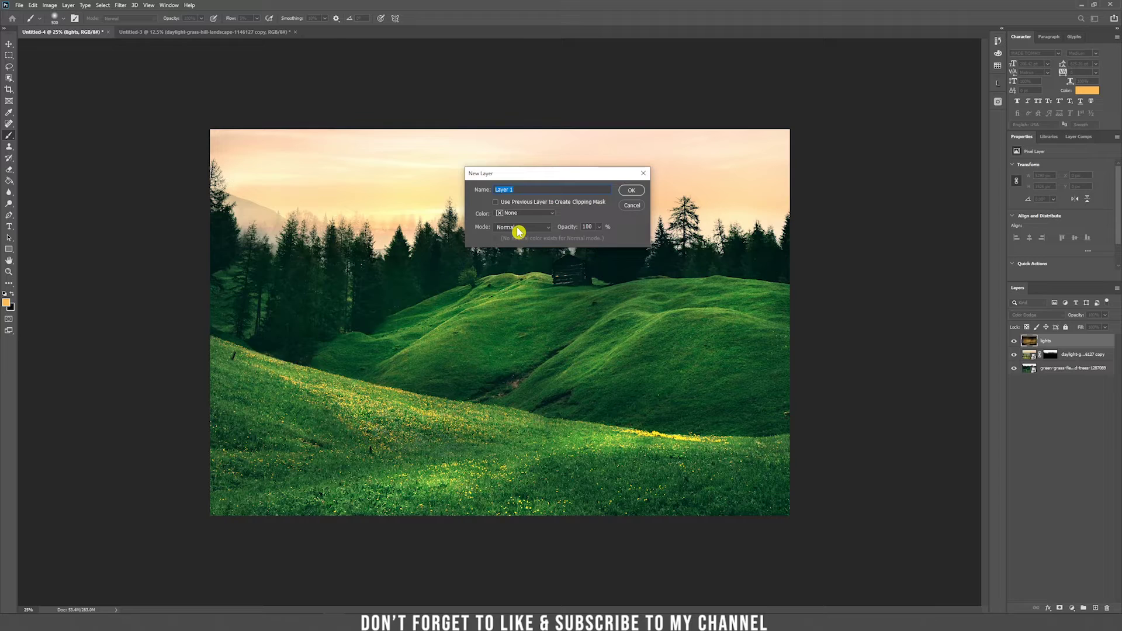
pyautogui.write('shadows')
pyautogui.click(519, 227)
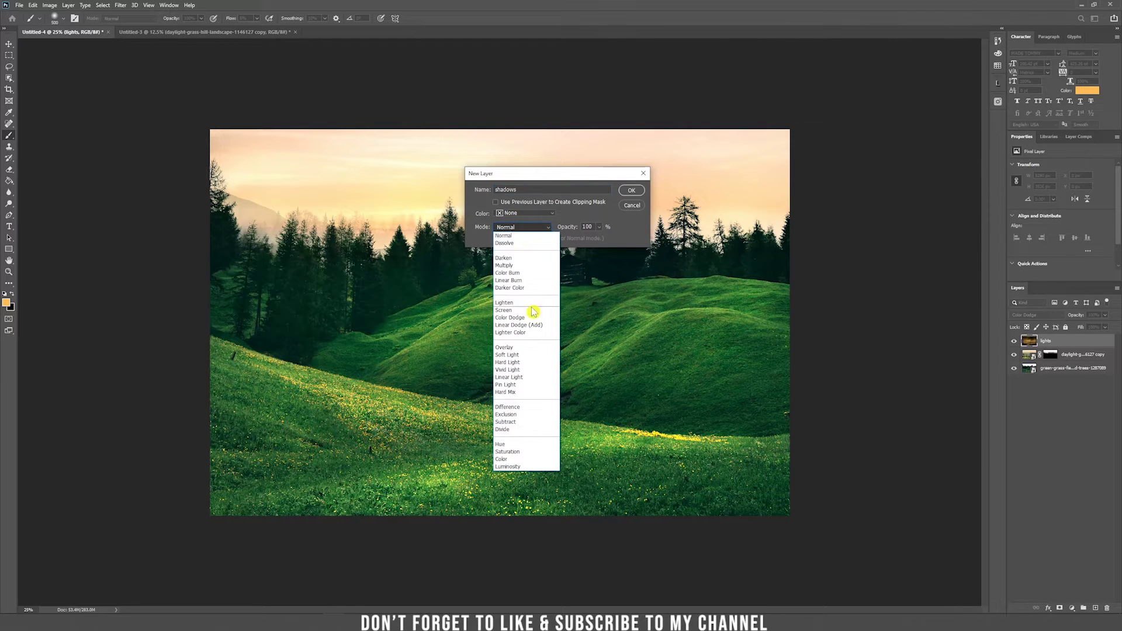
pyautogui.click(532, 354)
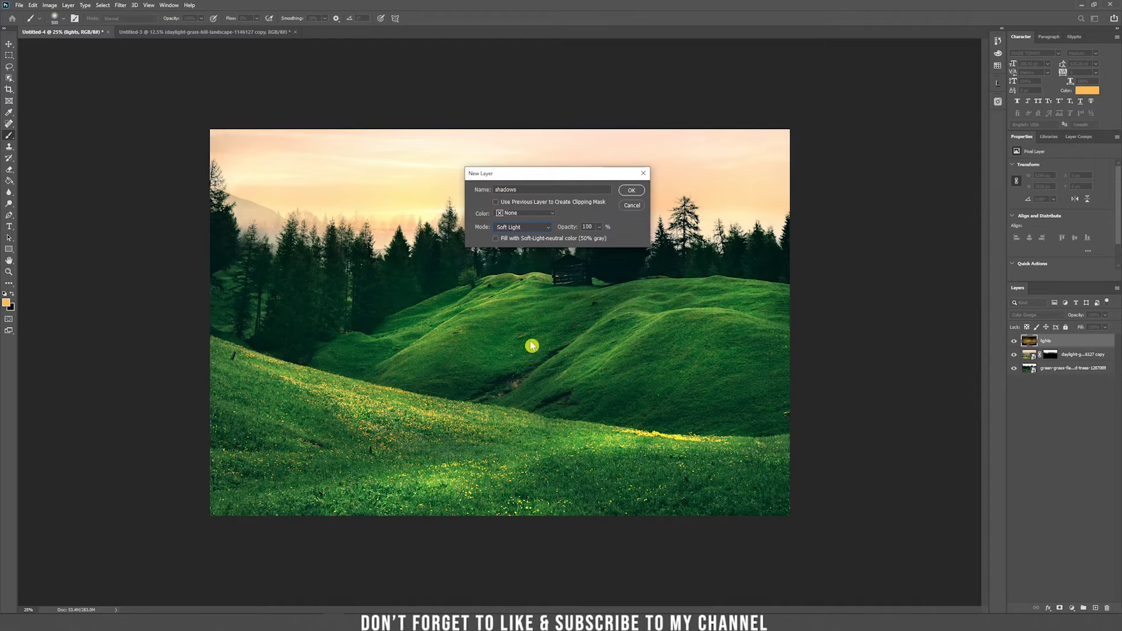
pyautogui.click(513, 239)
pyautogui.click(632, 190)
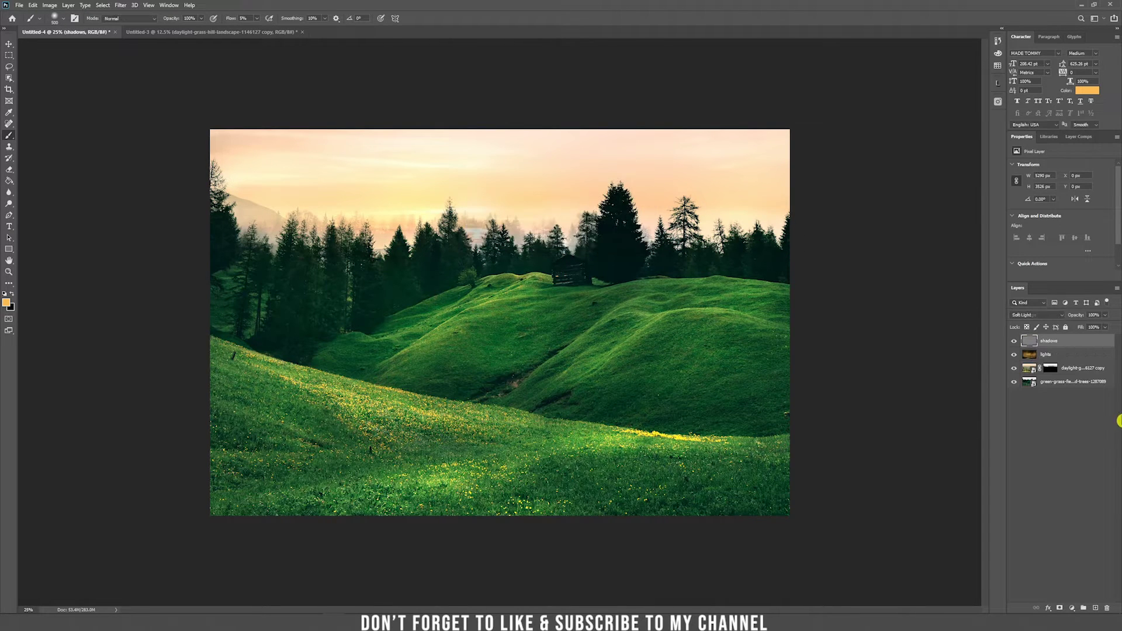
# - Brush black strokes across the lower meadow on the shadows layer and toggle it to compare
pyautogui.press('x')
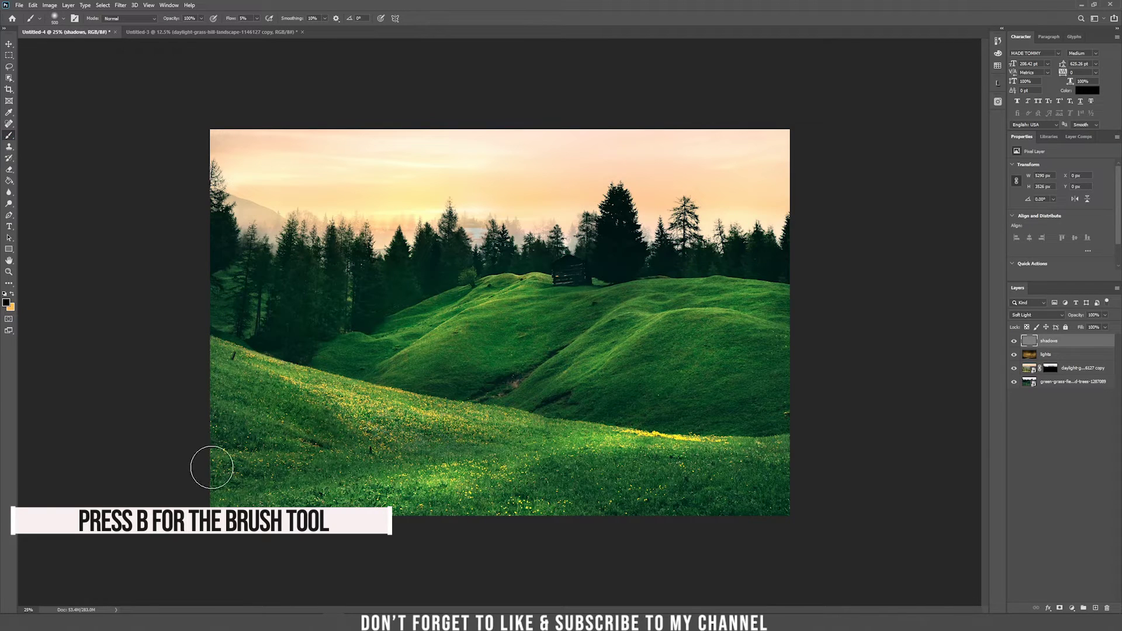
pyautogui.moveTo(318, 465)
pyautogui.mouseDown()
pyautogui.moveTo(681, 463)
pyautogui.moveTo(606, 501)
pyautogui.moveTo(803, 456)
pyautogui.moveTo(819, 376)
pyautogui.moveTo(787, 340)
pyautogui.moveTo(714, 325)
pyautogui.moveTo(804, 317)
pyautogui.moveTo(656, 293)
pyautogui.moveTo(558, 374)
pyautogui.moveTo(499, 378)
pyautogui.moveTo(395, 283)
pyautogui.moveTo(791, 348)
pyautogui.moveTo(716, 474)
pyautogui.mouseUp()
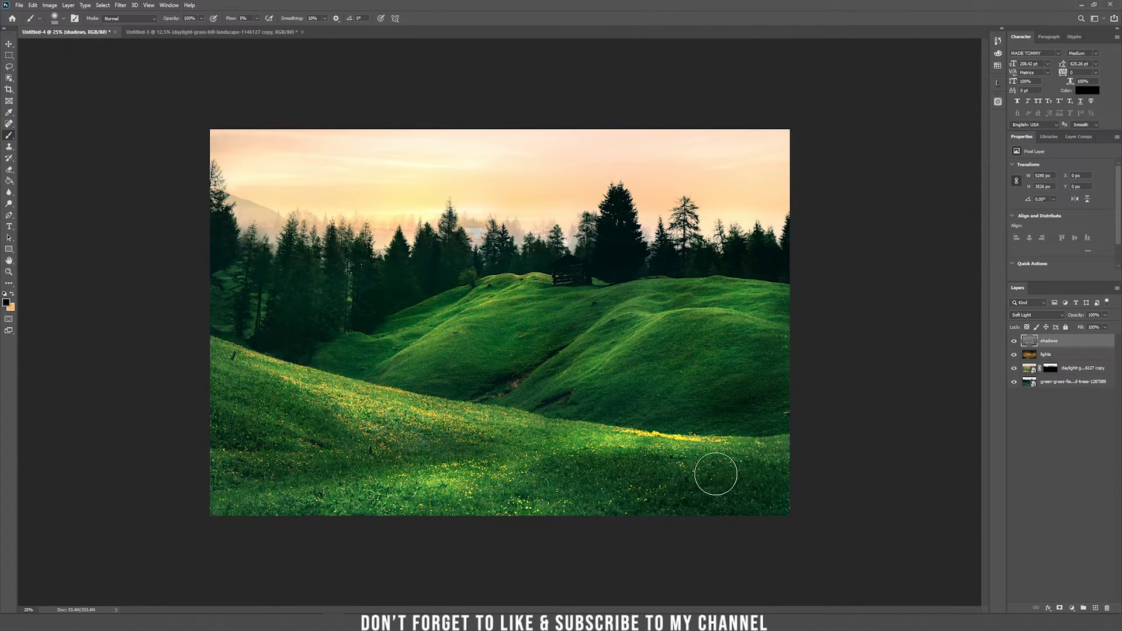
pyautogui.click(1014, 340)
pyautogui.click(1014, 341)
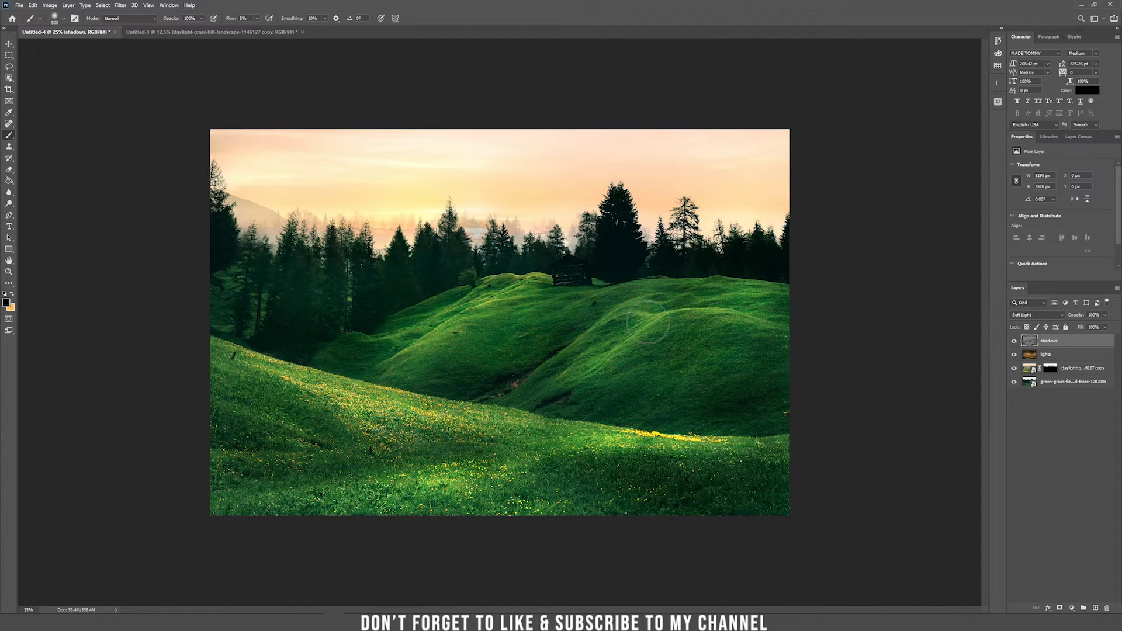
pyautogui.press('v')
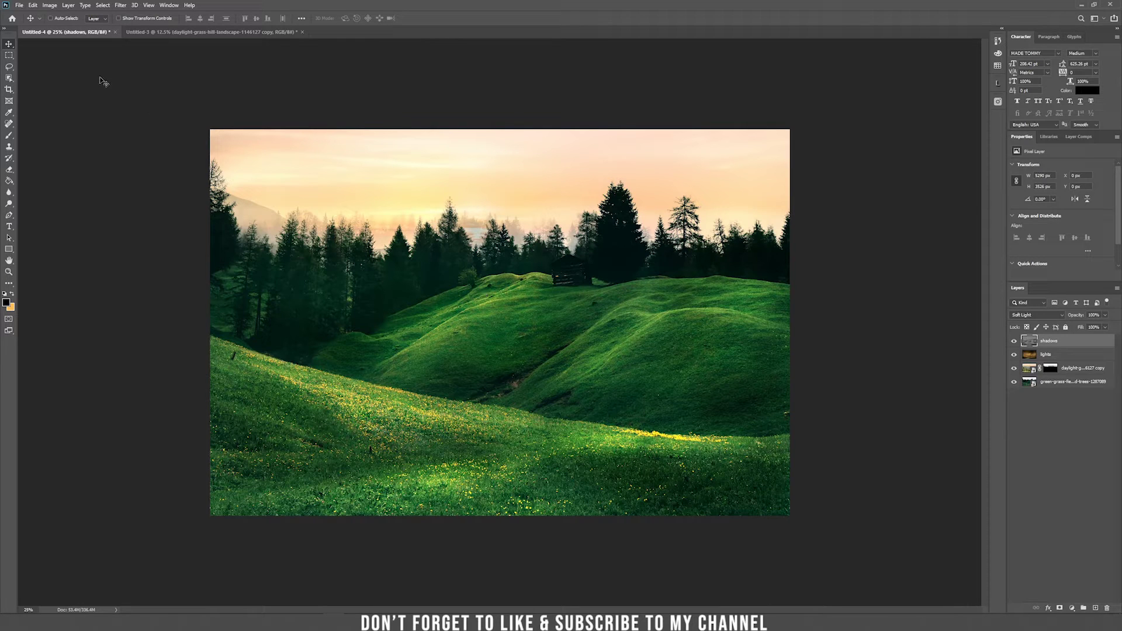
# - Create a 1024 × 1024 document from the preset and invert its background to black
pyautogui.click(19, 5)
pyautogui.click(23, 13)
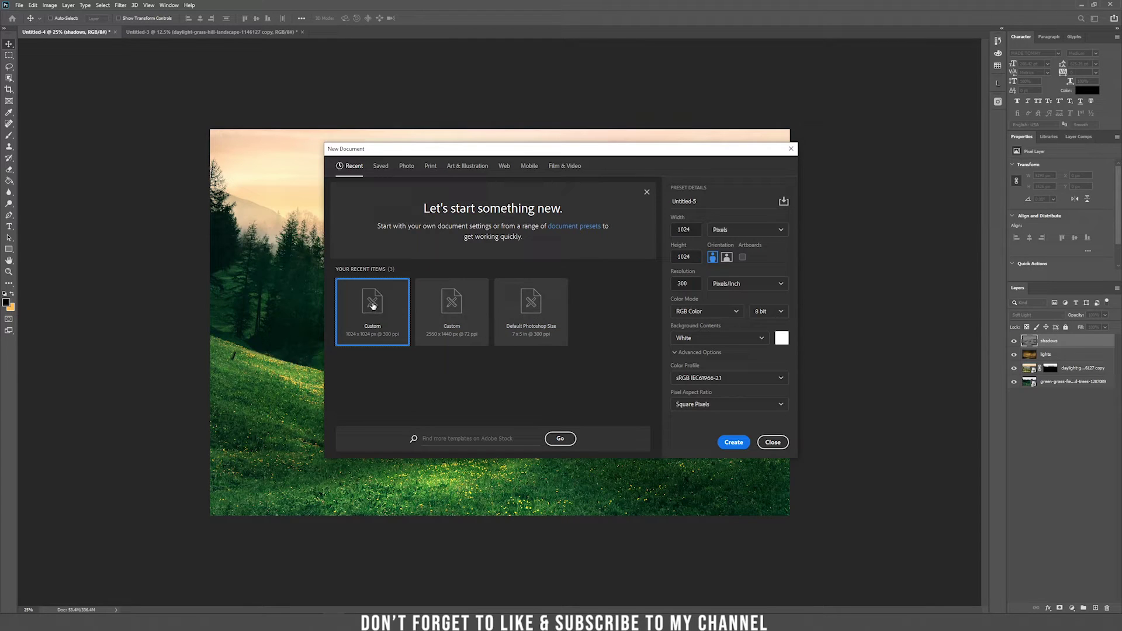
pyautogui.click(734, 442)
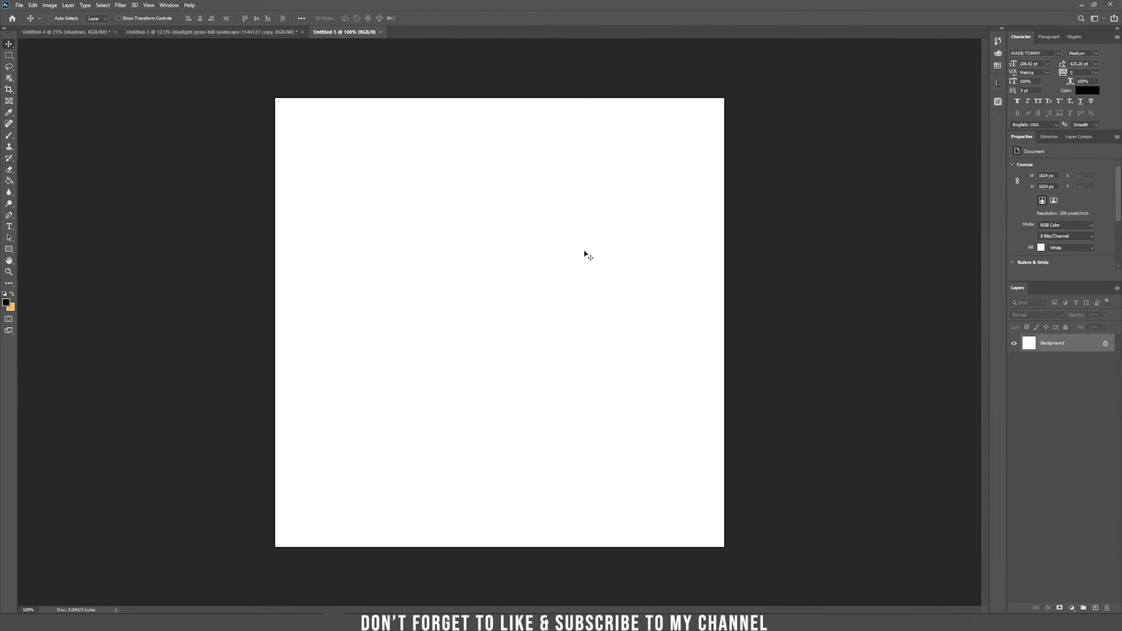
pyautogui.click(1038, 388)
pyautogui.click(1012, 444)
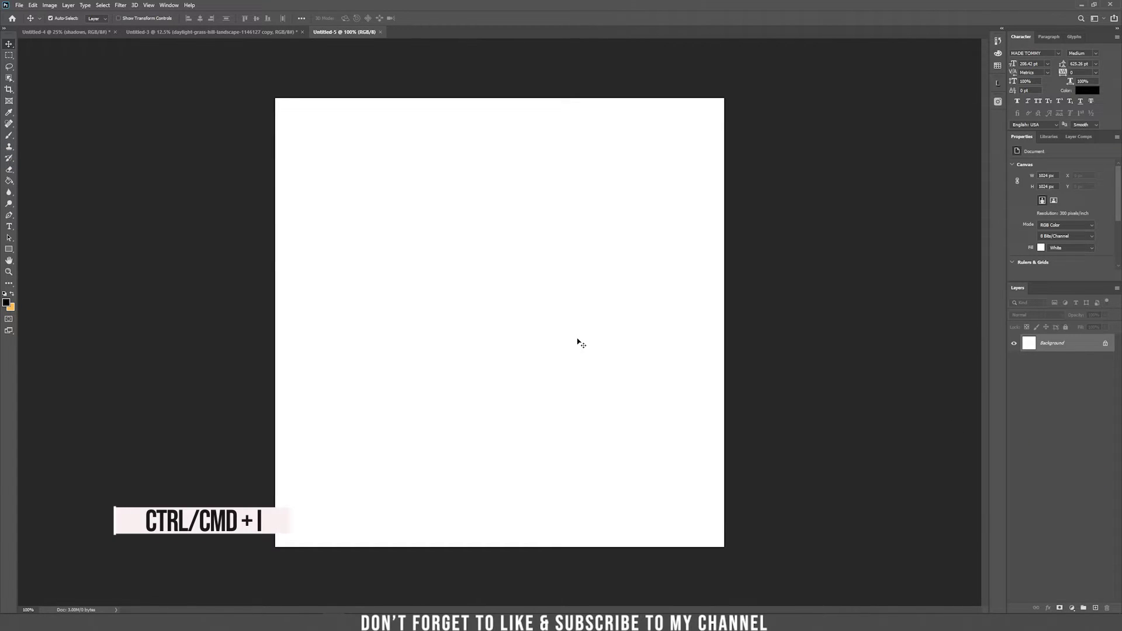
pyautogui.hotkey('ctrl', 'i')
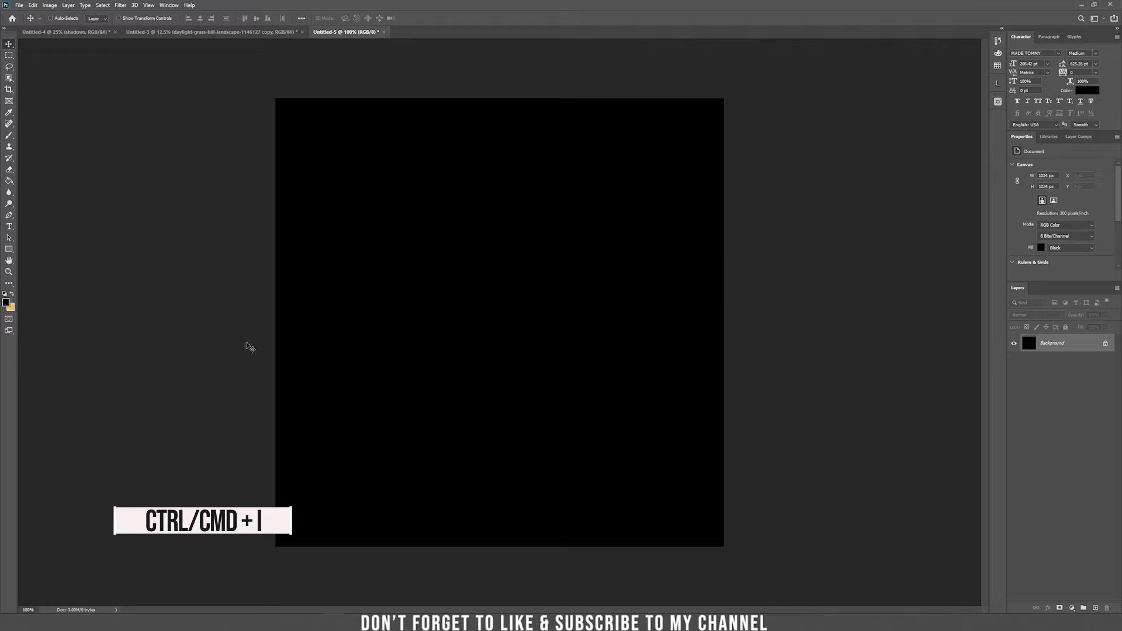
pyautogui.press('b')
pyautogui.press('x')
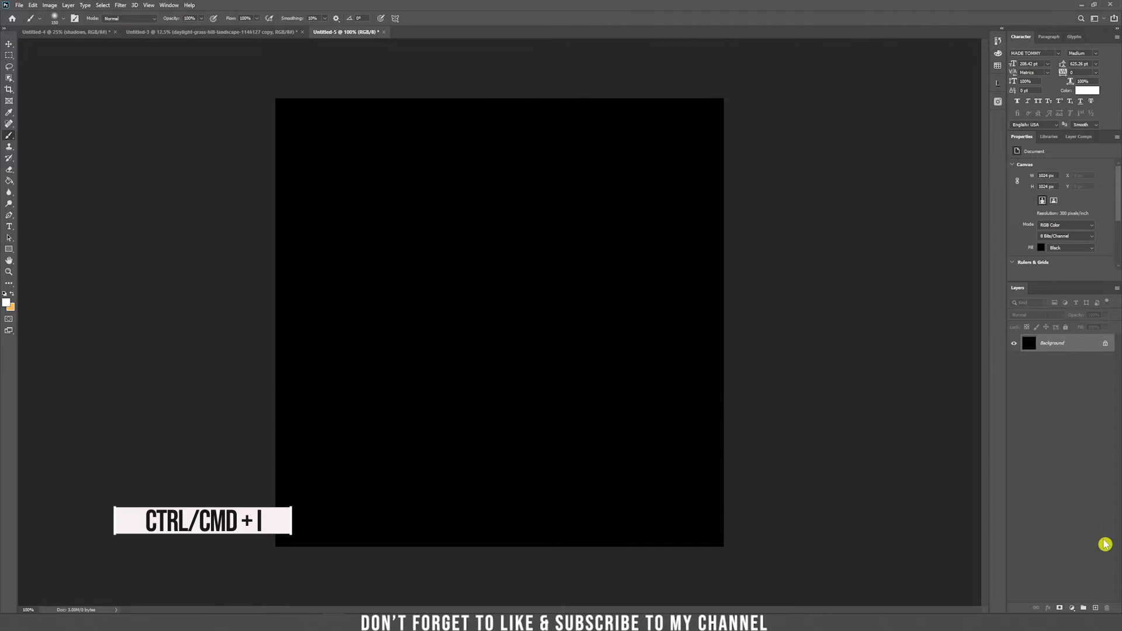
# - Add a new layer and dab a soft white glow at the canvas centre
pyautogui.click(1096, 609)
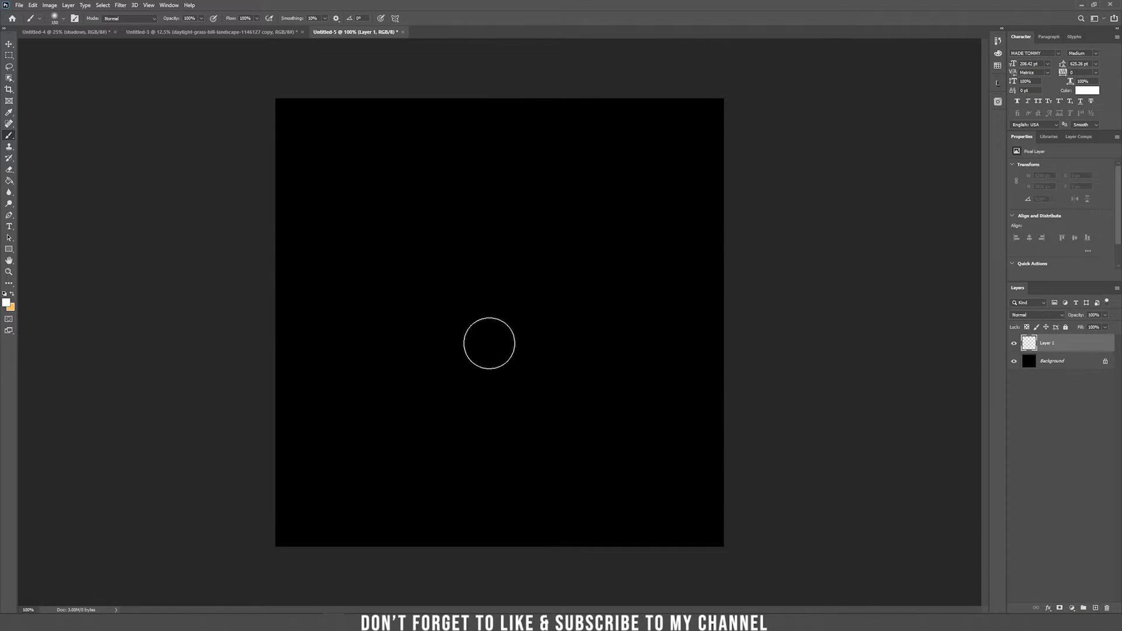
pyautogui.moveTo(494, 340); pyautogui.dragTo(493, 340)
pyautogui.press('v')
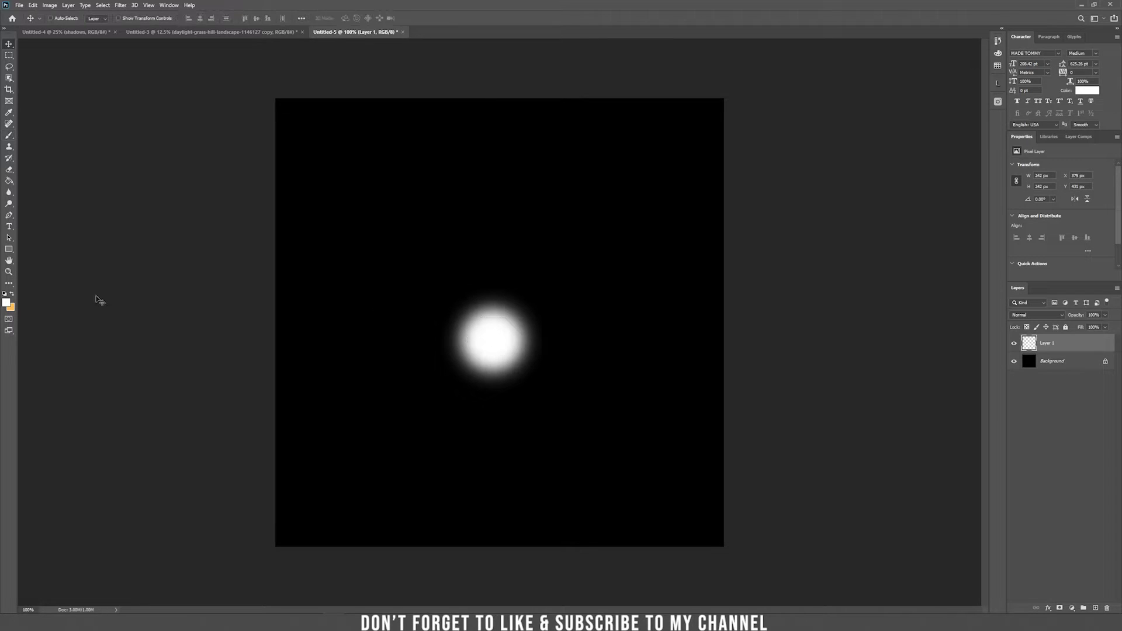
# - Draw a thin horizontal rectangle line and align it with the glow on horizontal and vertical centres
pyautogui.click(11, 250)
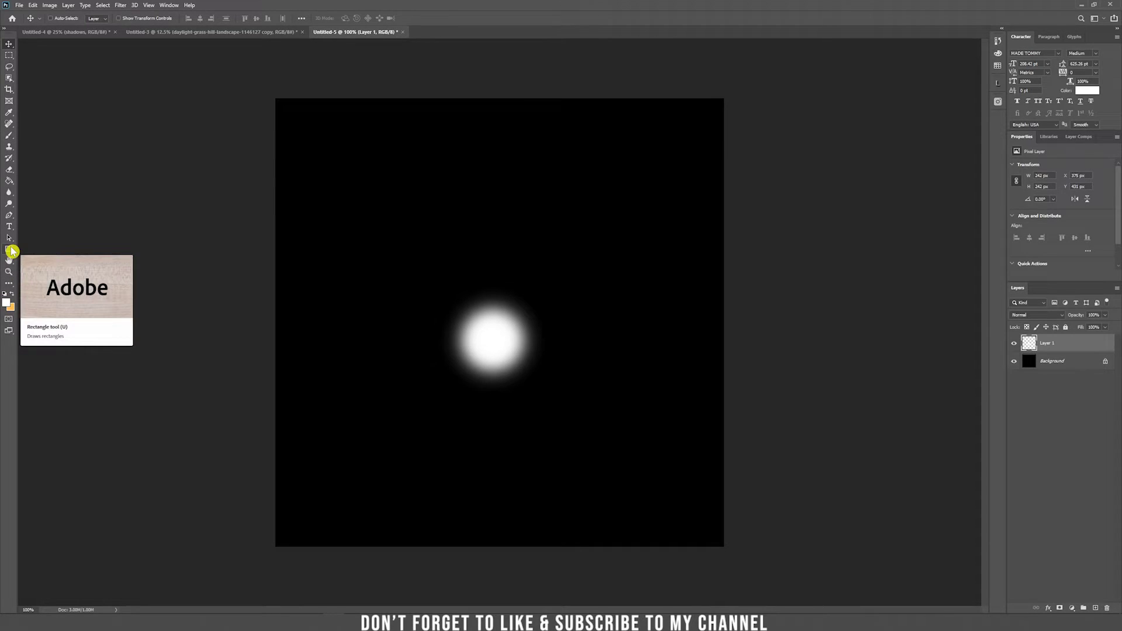
pyautogui.click(11, 250)
pyautogui.moveTo(301, 325); pyautogui.dragTo(707, 328)
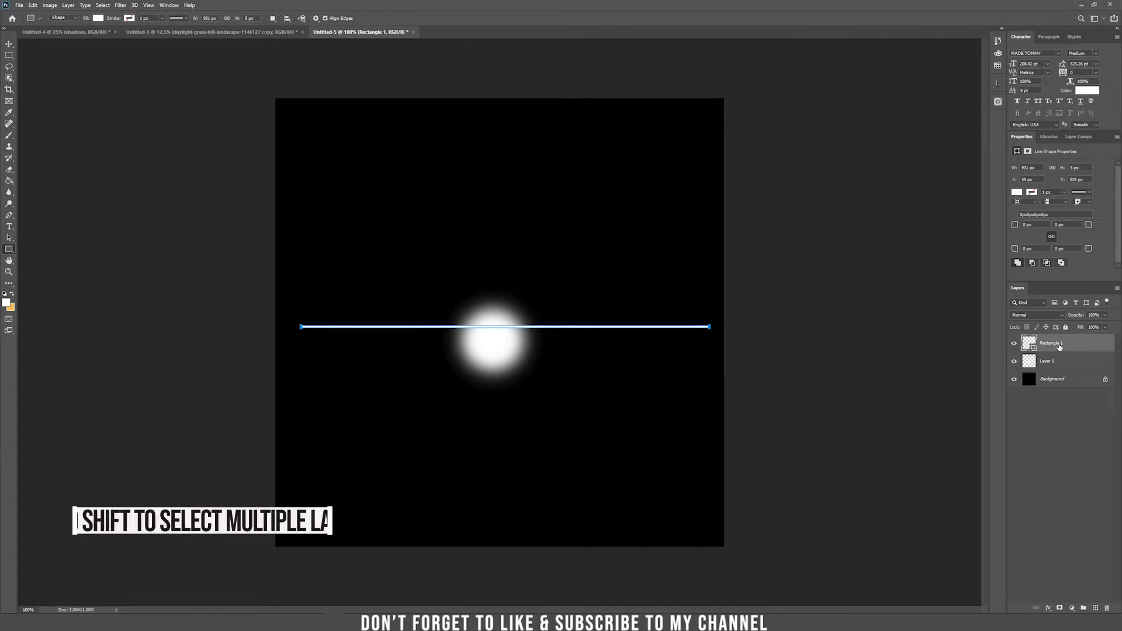
pyautogui.keyDown('shift'); pyautogui.click(1074, 381); pyautogui.keyUp('shift')
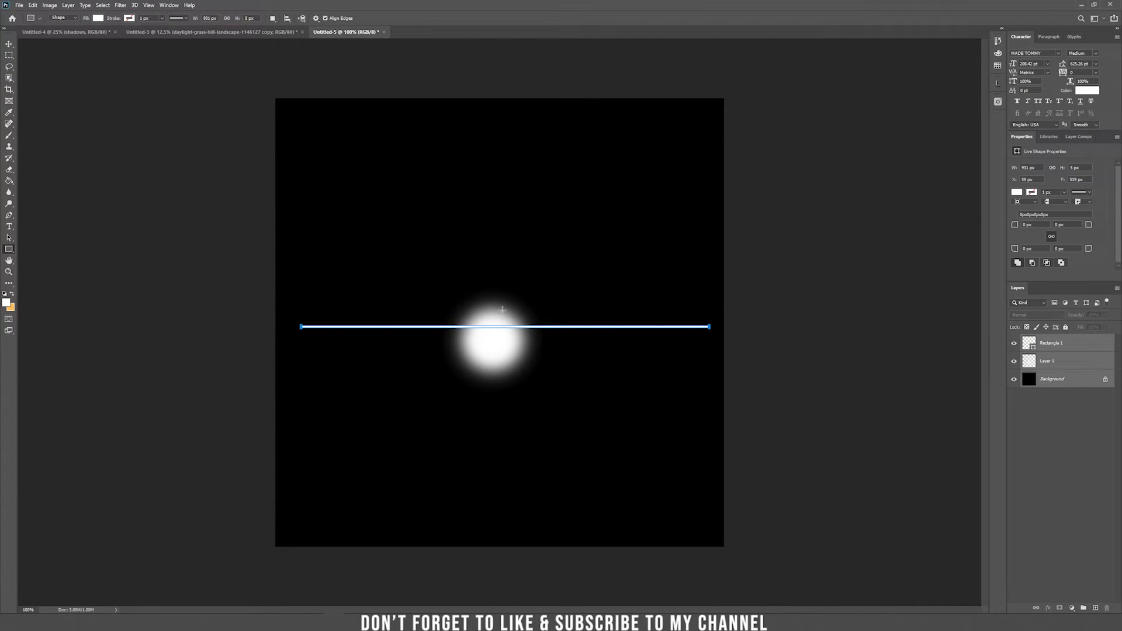
pyautogui.click(9, 45)
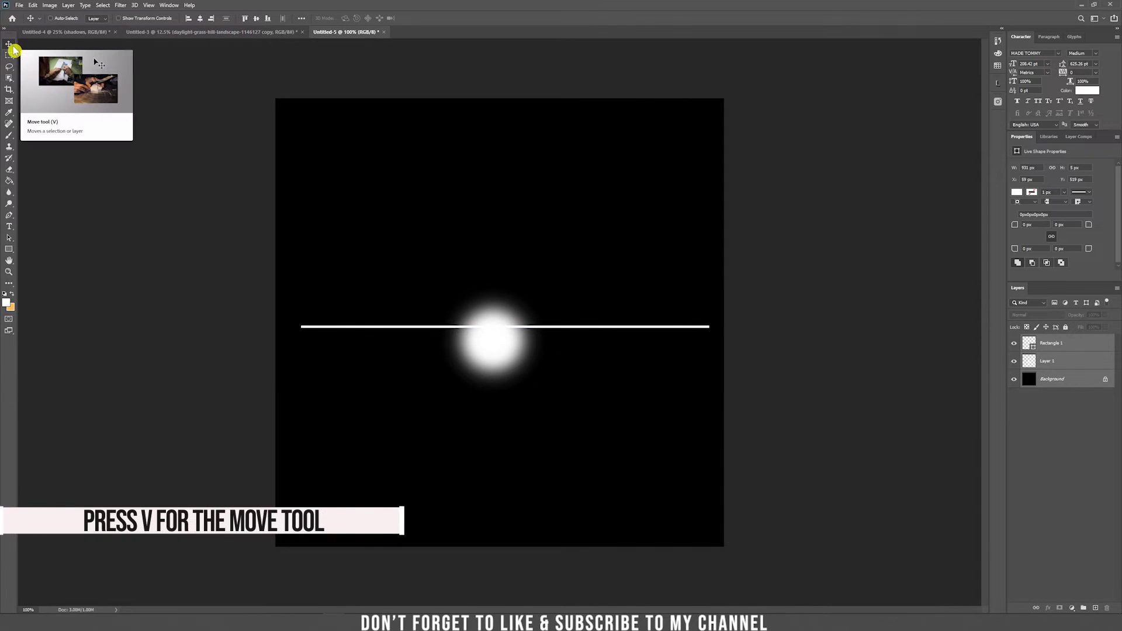
pyautogui.click(201, 20)
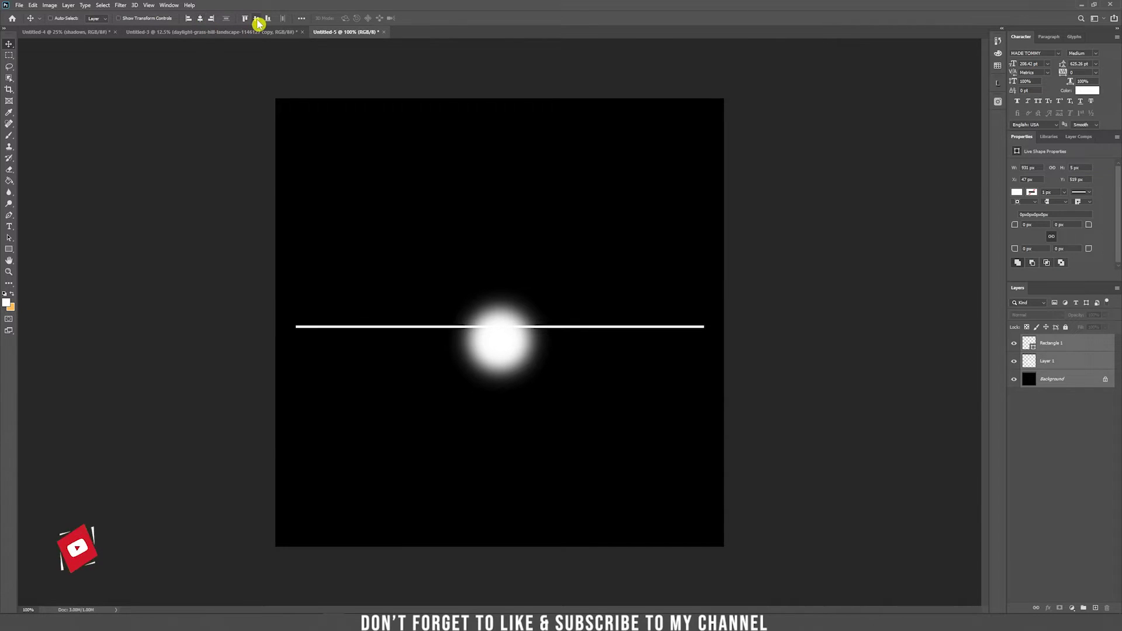
pyautogui.click(257, 20)
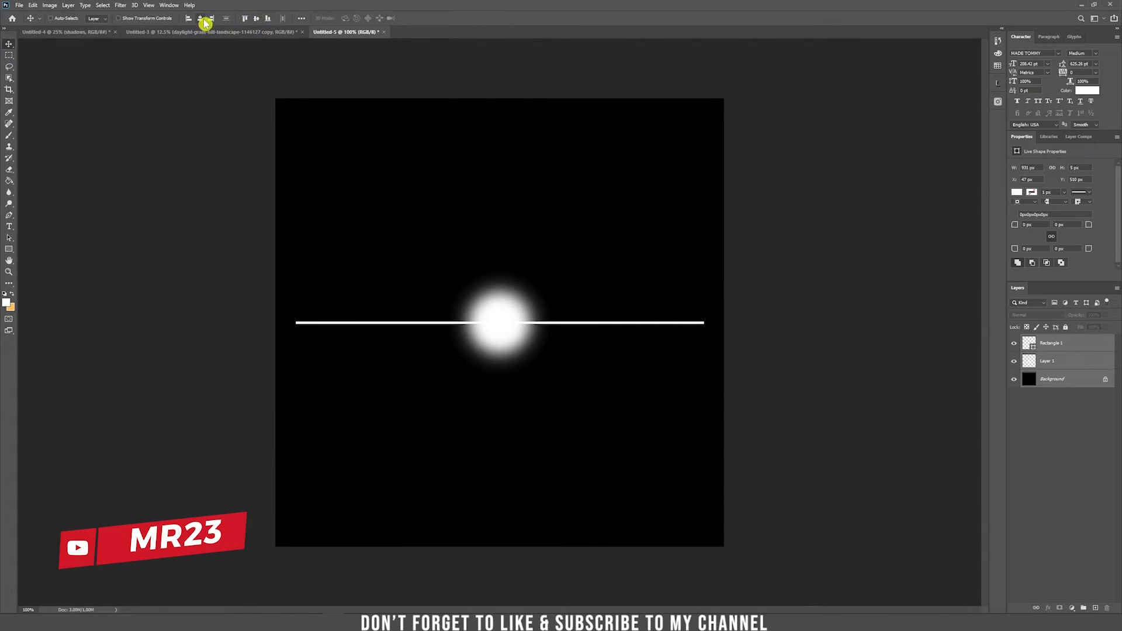
pyautogui.click(1052, 344)
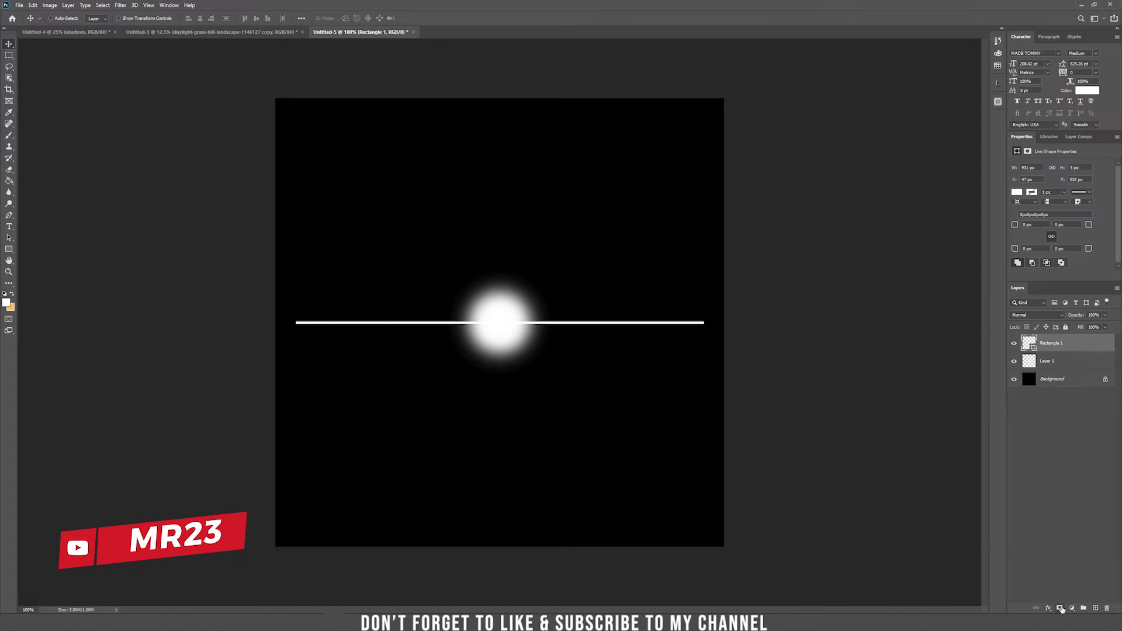
# - Mask the Rectangle 1 line and fade both its ends with a 600 px black brush
pyautogui.click(1060, 607)
pyautogui.press('b')
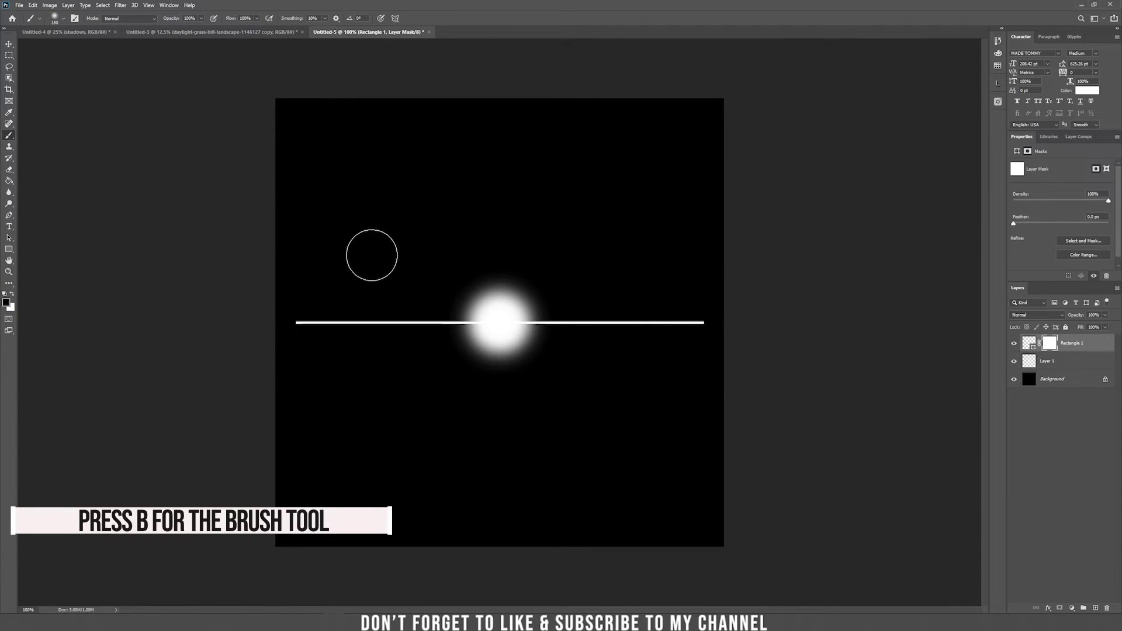
pyautogui.press(']')
pyautogui.press(']')
pyautogui.press(']')
pyautogui.press(']')
pyautogui.press(']')
pyautogui.press(']')
pyautogui.press(']')
pyautogui.press(']')
pyautogui.press('[')
pyautogui.press('[')
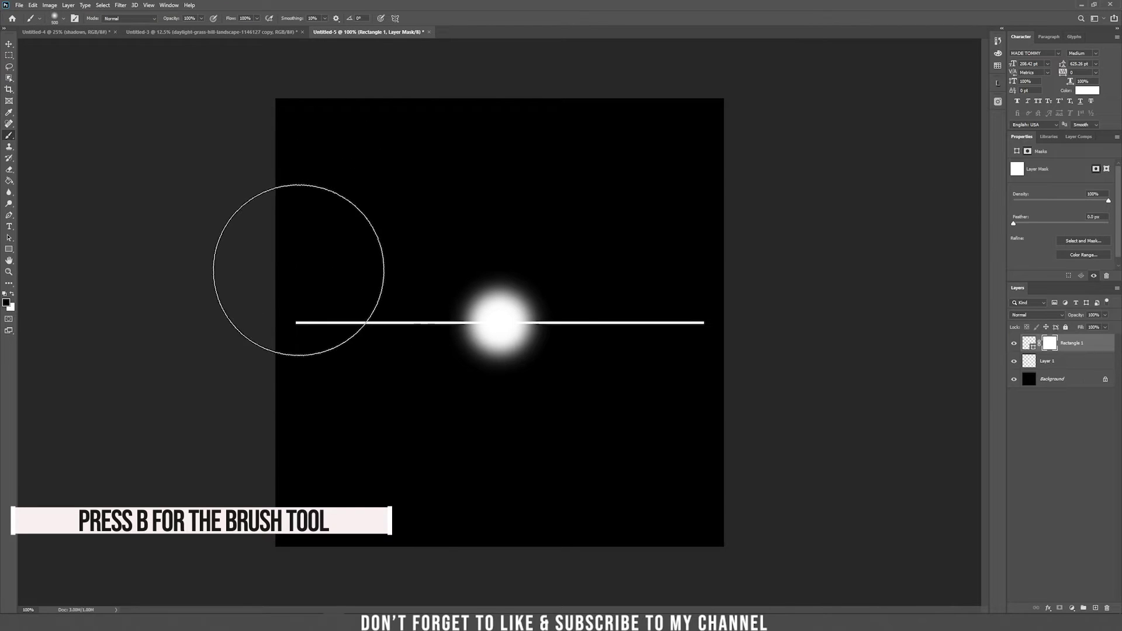
pyautogui.press(']')
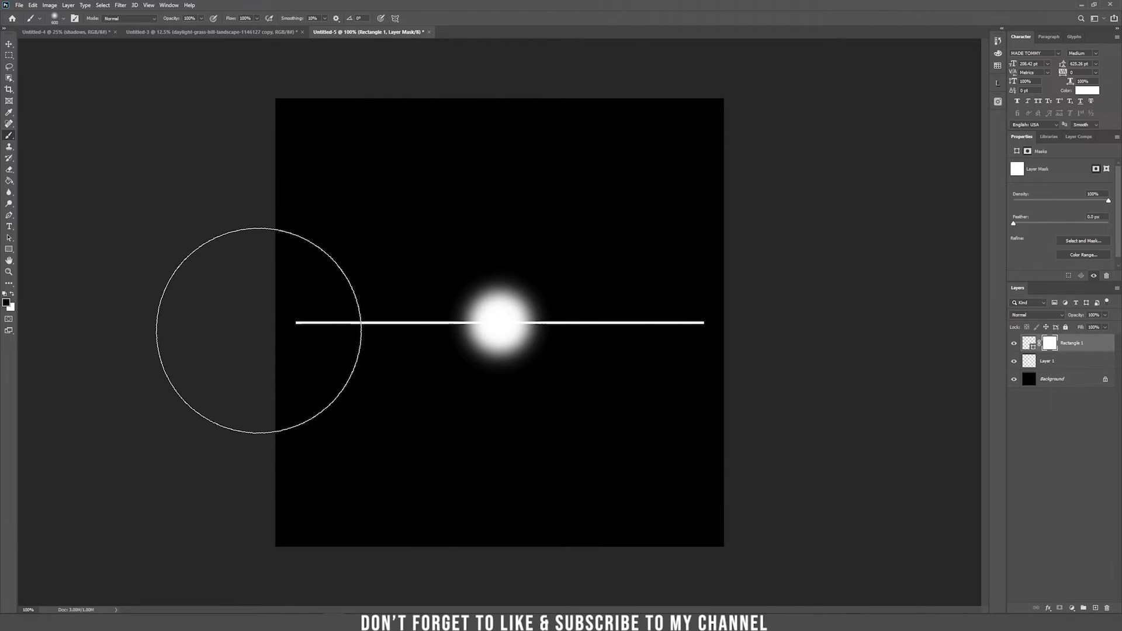
pyautogui.moveTo(246, 327); pyautogui.dragTo(260, 327)
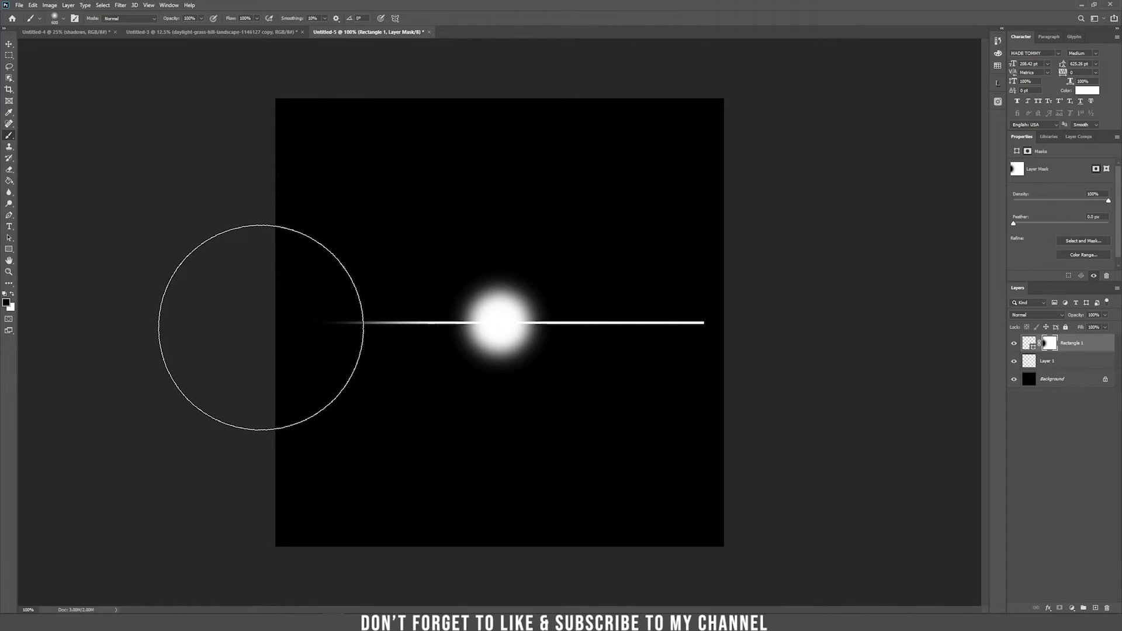
pyautogui.moveTo(777, 325); pyautogui.dragTo(744, 327)
pyautogui.press('v')
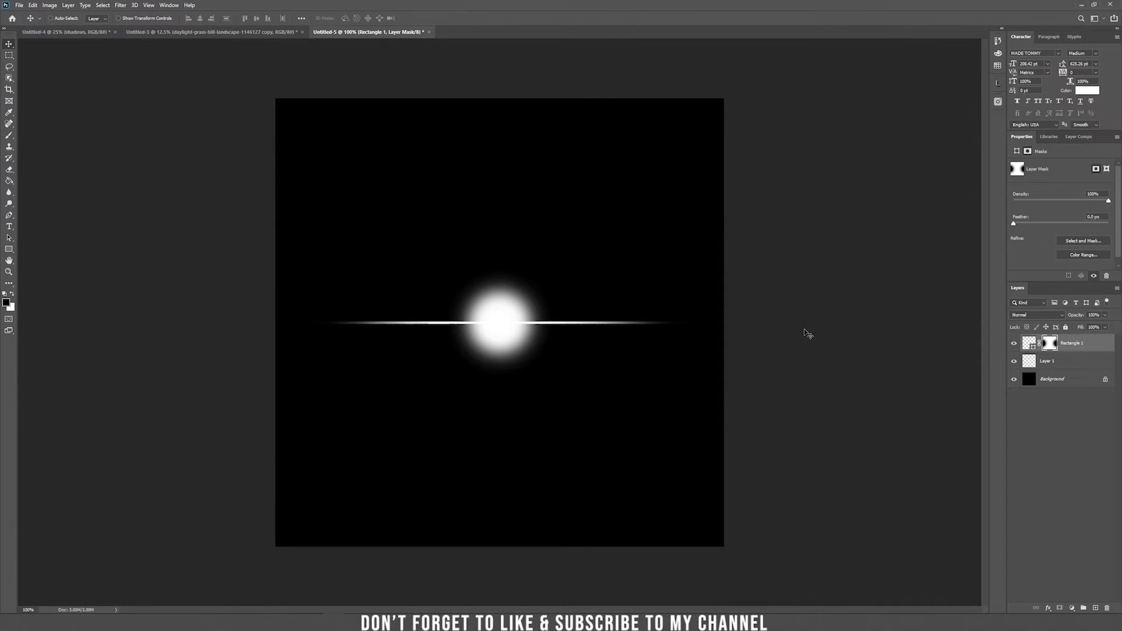
pyautogui.click(1086, 350)
# - Duplicate the light streak layer and rotate the copy 90° into a vertical line
pyautogui.moveTo(1094, 349); pyautogui.dragTo(1095, 608)
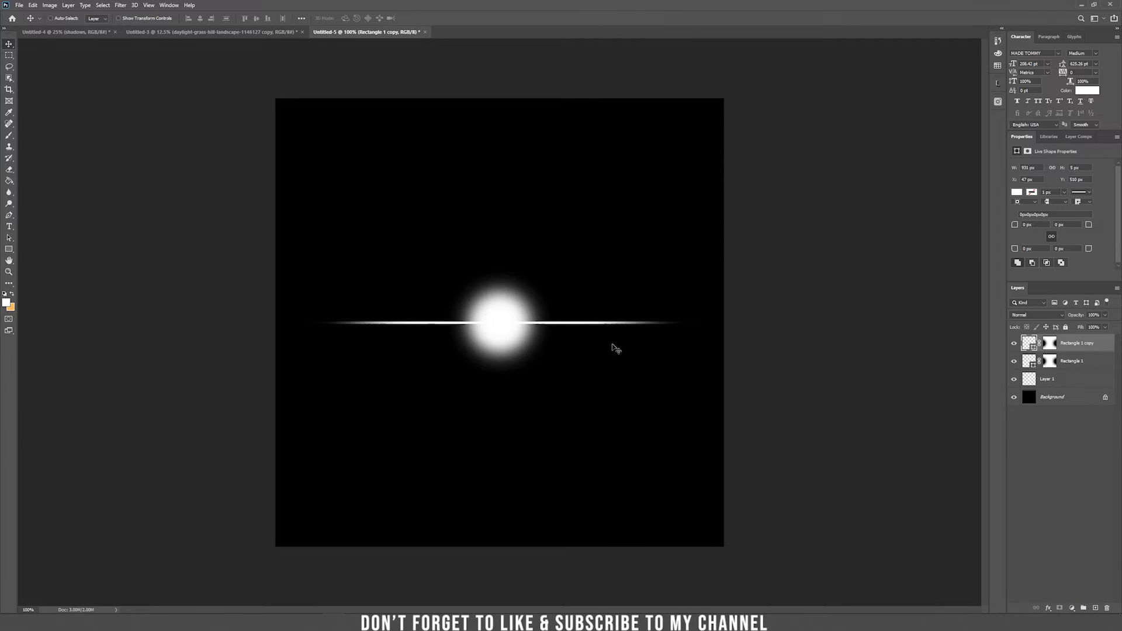
pyautogui.press('ctrl')
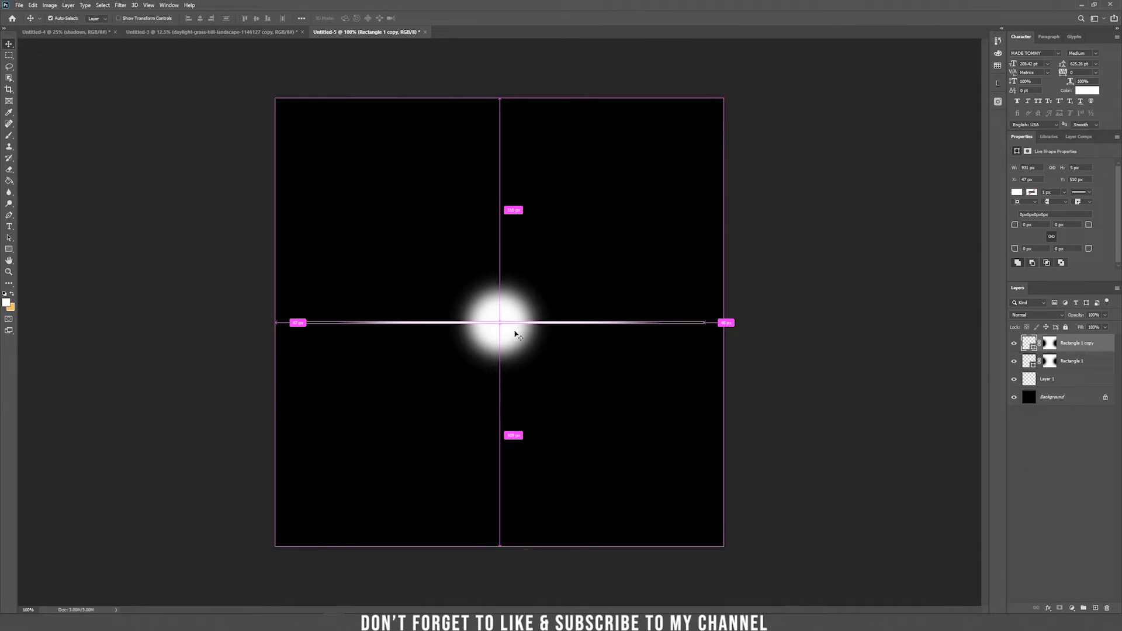
pyautogui.hotkey('ctrl', 't')
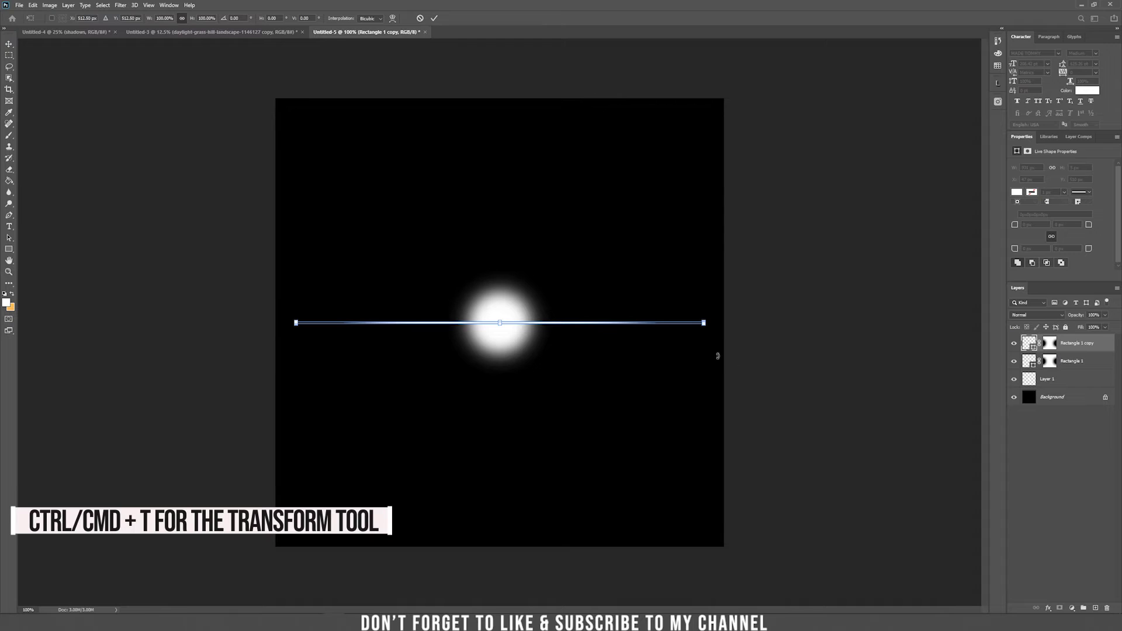
pyautogui.moveTo(725, 340); pyautogui.dragTo(470, 461)
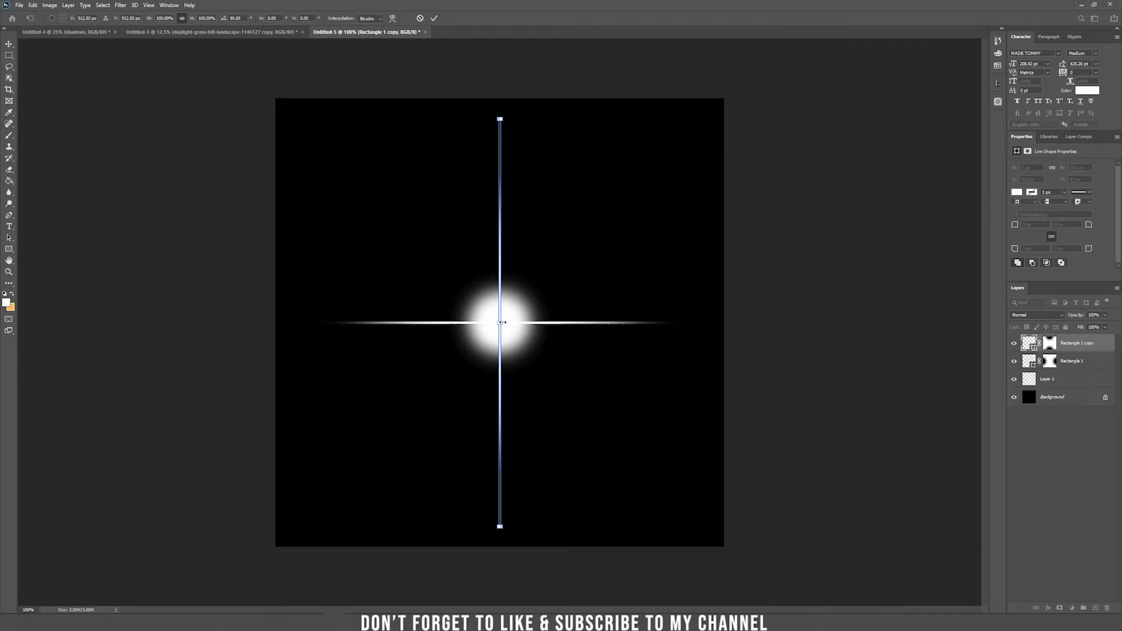
pyautogui.press('Return')
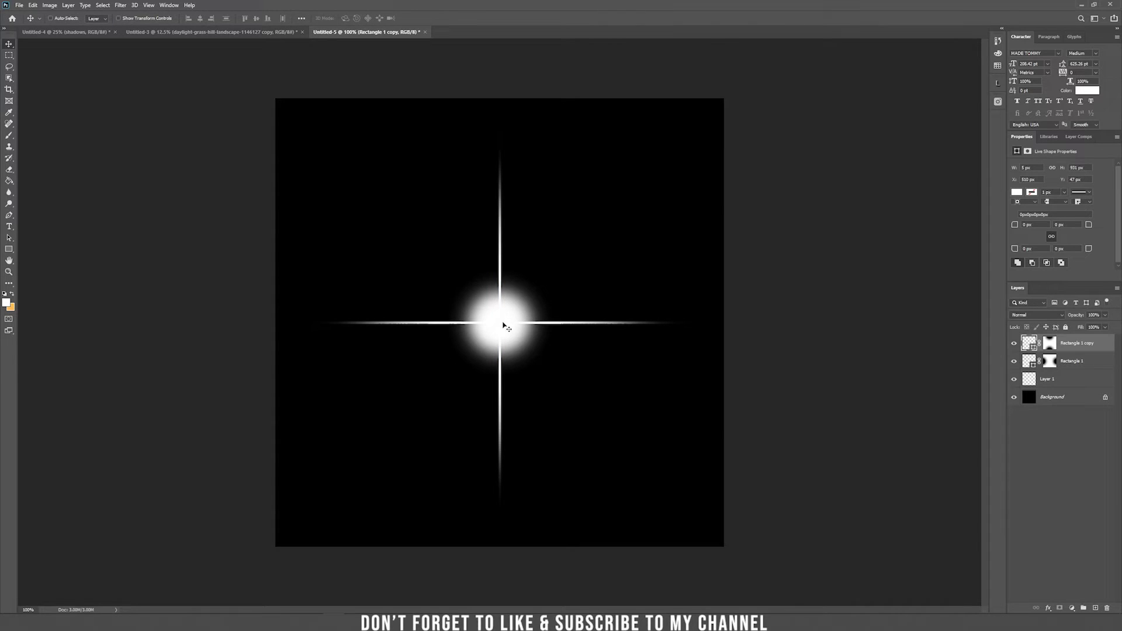
pyautogui.keyDown('shift'); pyautogui.click(1096, 363); pyautogui.keyUp('shift')
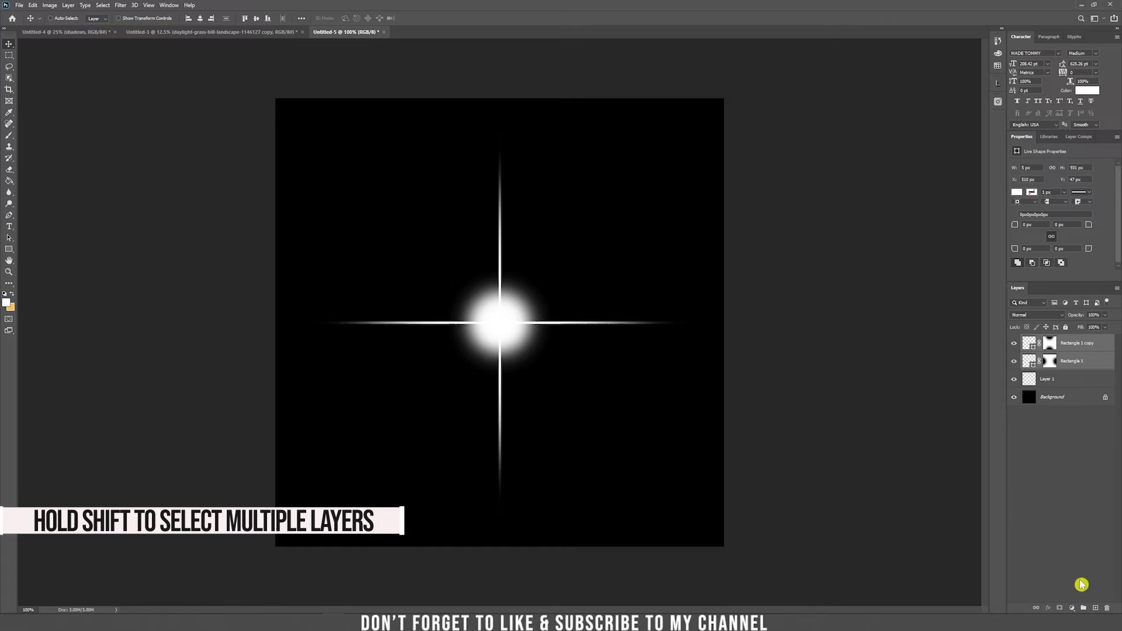
# - Duplicate both streak layers and rotate the copies 45° into diagonal rays
pyautogui.moveTo(1092, 363); pyautogui.dragTo(1096, 608)
pyautogui.press('ctrl')
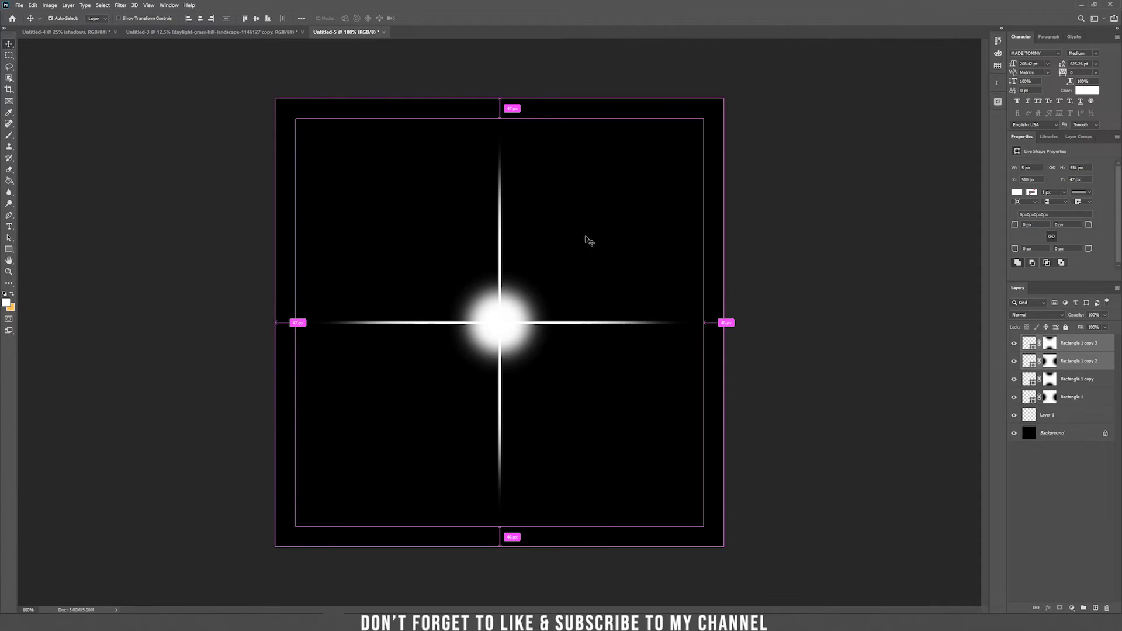
pyautogui.hotkey('ctrl', 't')
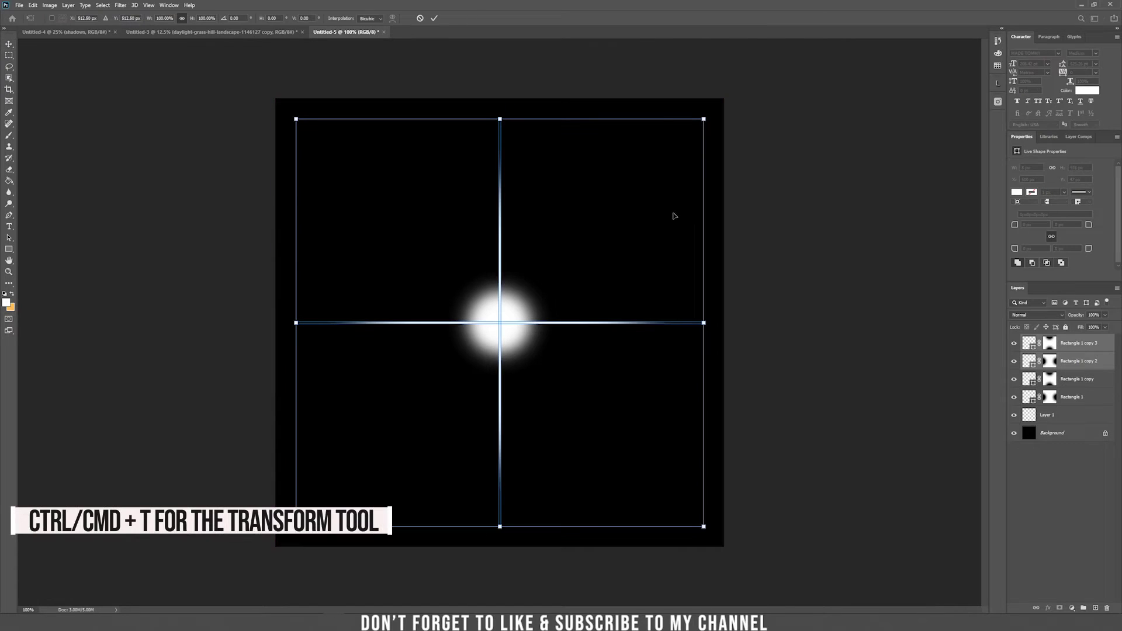
pyautogui.moveTo(735, 110); pyautogui.dragTo(851, 291)
pyautogui.press('Return')
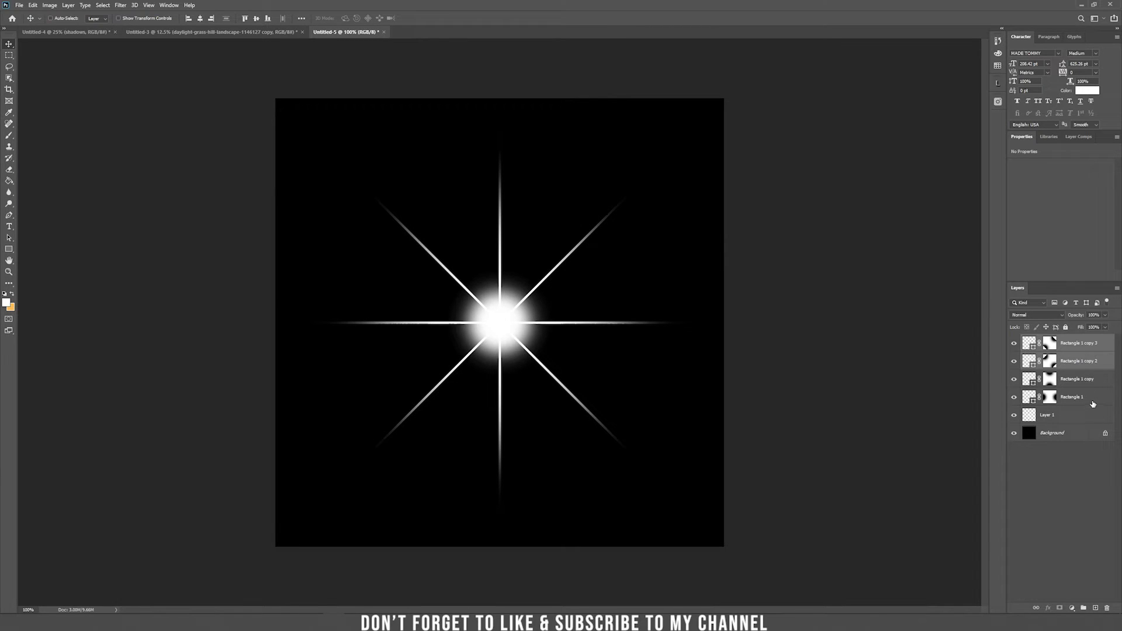
pyautogui.click(1103, 350)
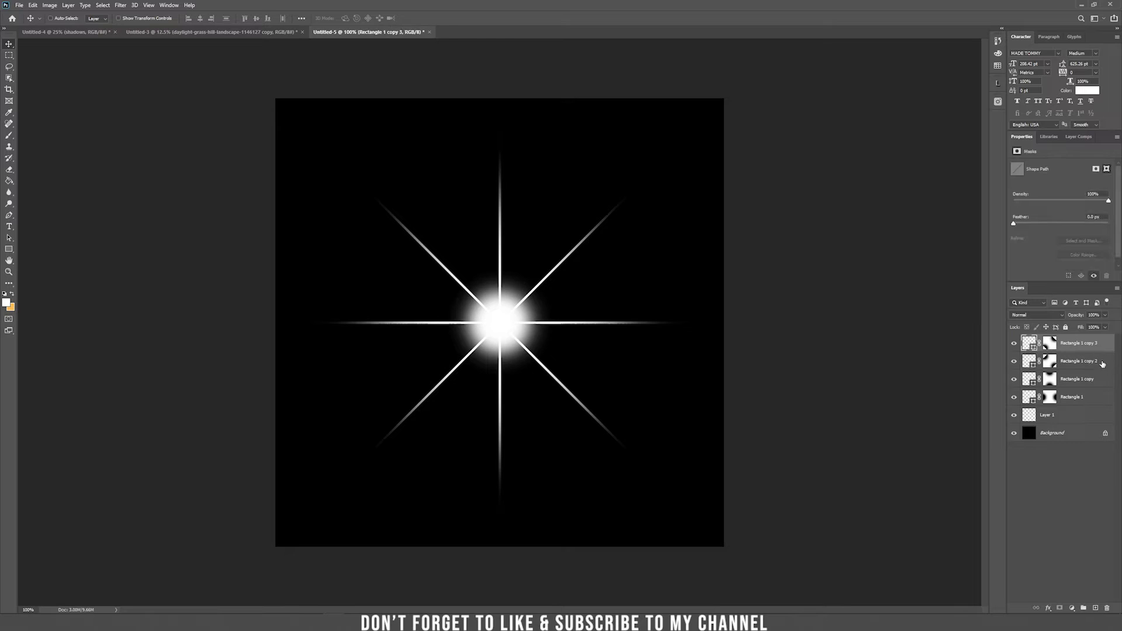
# - Group the four streak layers into Group 1, then duplicate the group and shrink the copy
pyautogui.click(1100, 398)
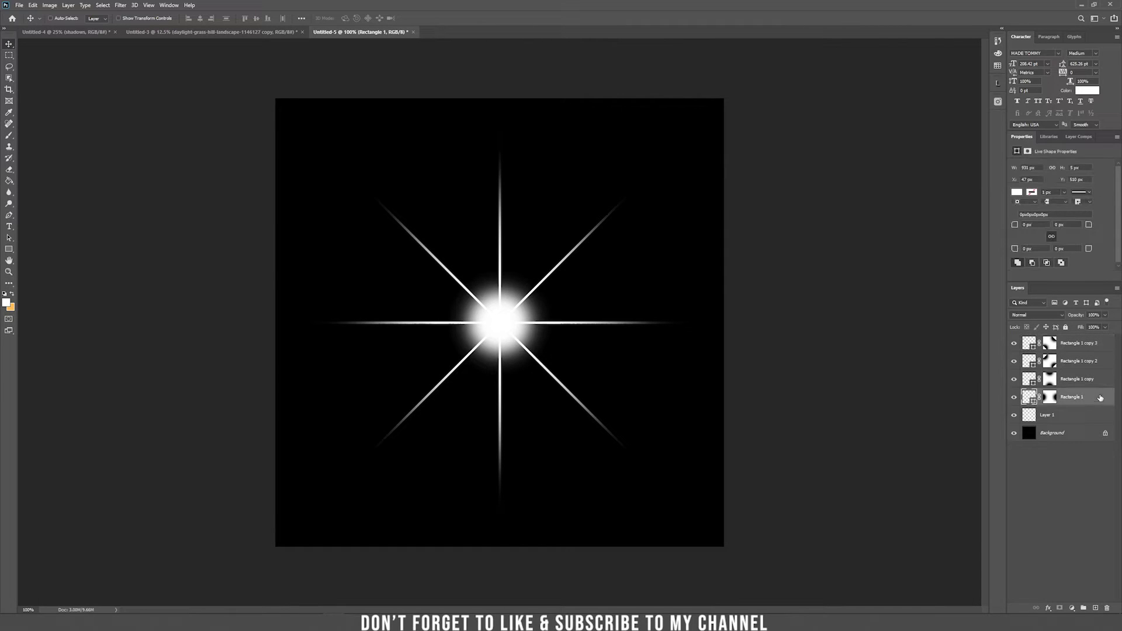
pyautogui.keyDown('shift'); pyautogui.click(1104, 344); pyautogui.keyUp('shift')
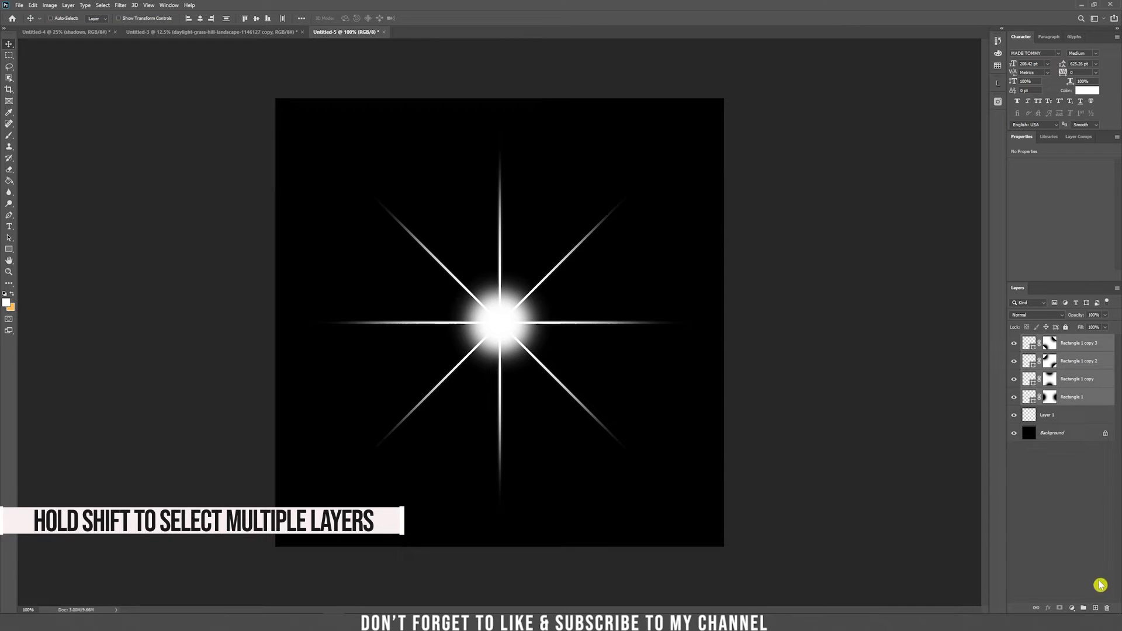
pyautogui.click(1084, 609)
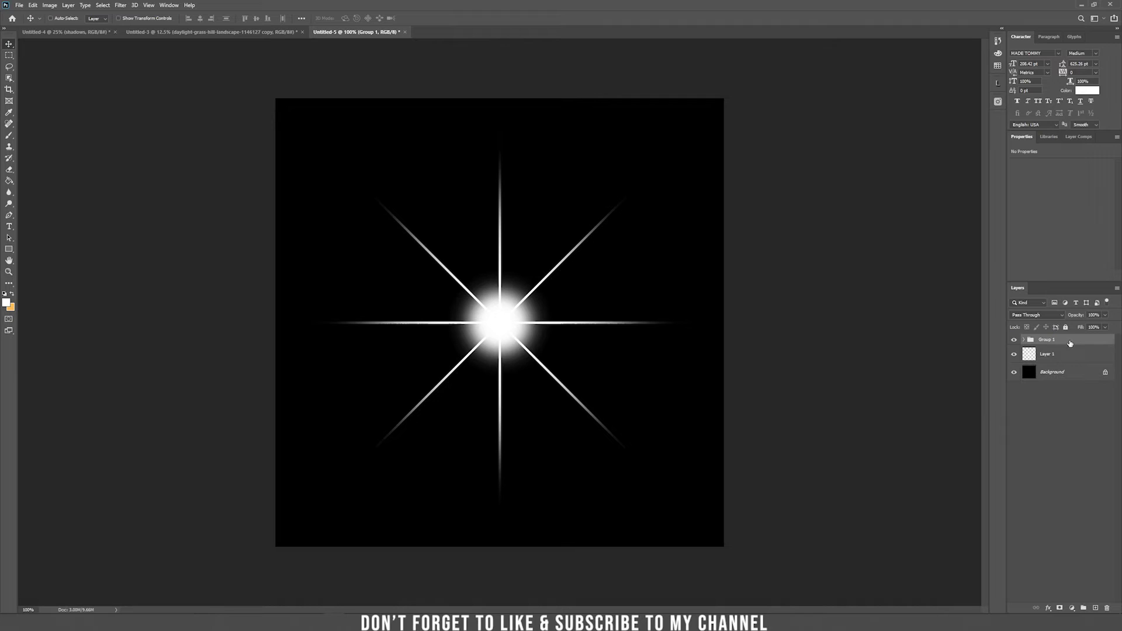
pyautogui.moveTo(1070, 344); pyautogui.dragTo(1097, 608)
pyautogui.press('ctrl')
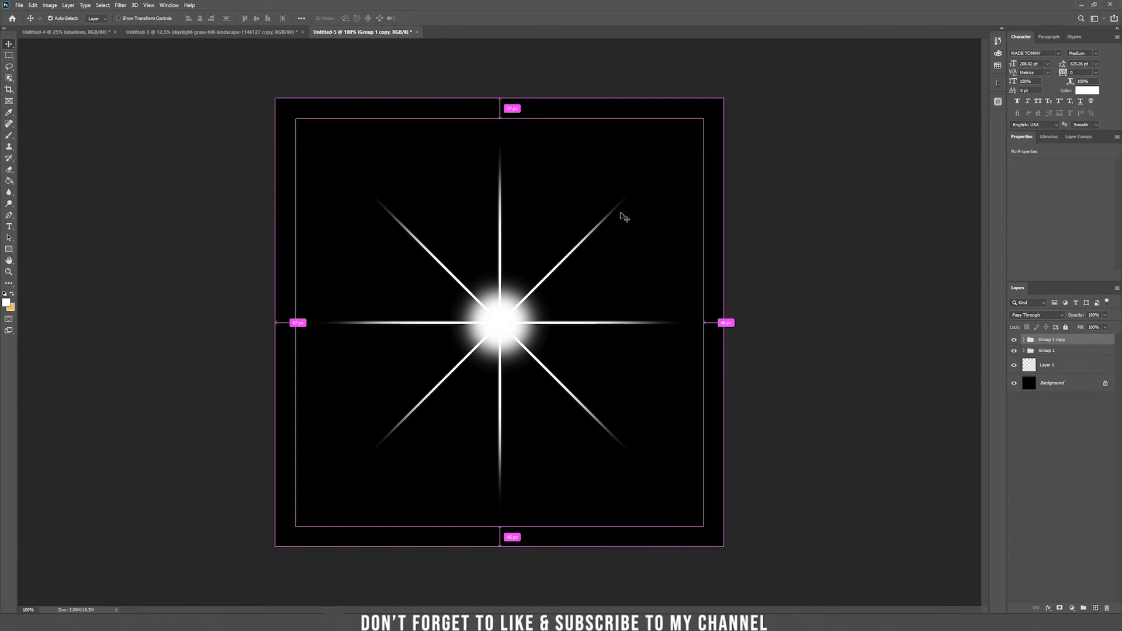
pyautogui.hotkey('ctrl', 't')
pyautogui.moveTo(705, 118); pyautogui.dragTo(621, 263)
pyautogui.press('Return')
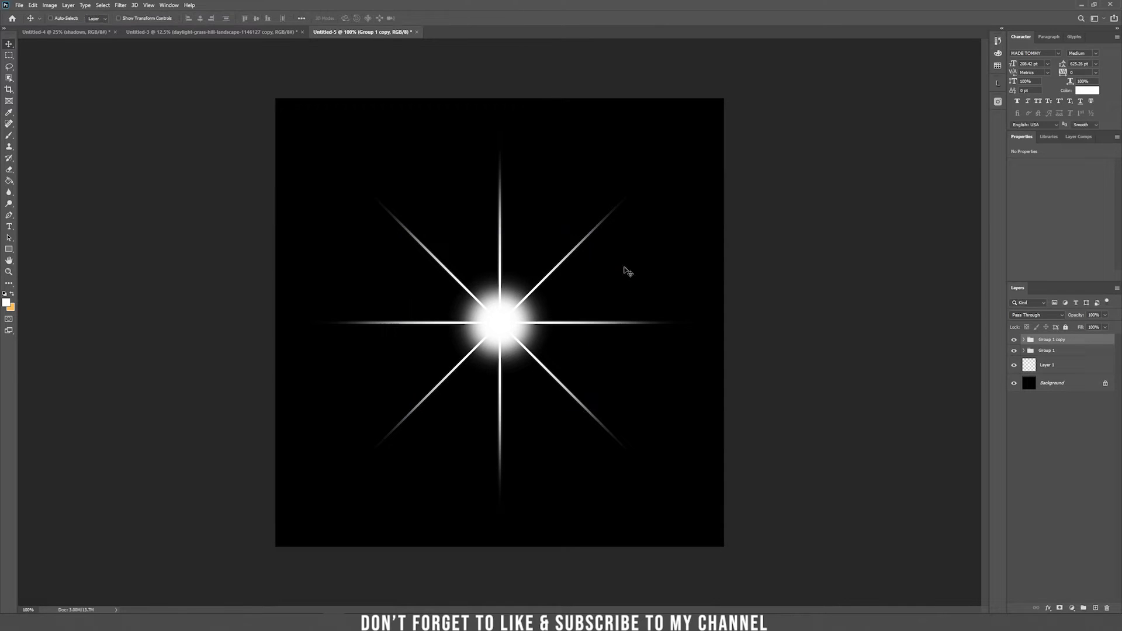
# - Rotate the star copy about 22° between the original rays and scale it up from its centre
pyautogui.press('ctrl')
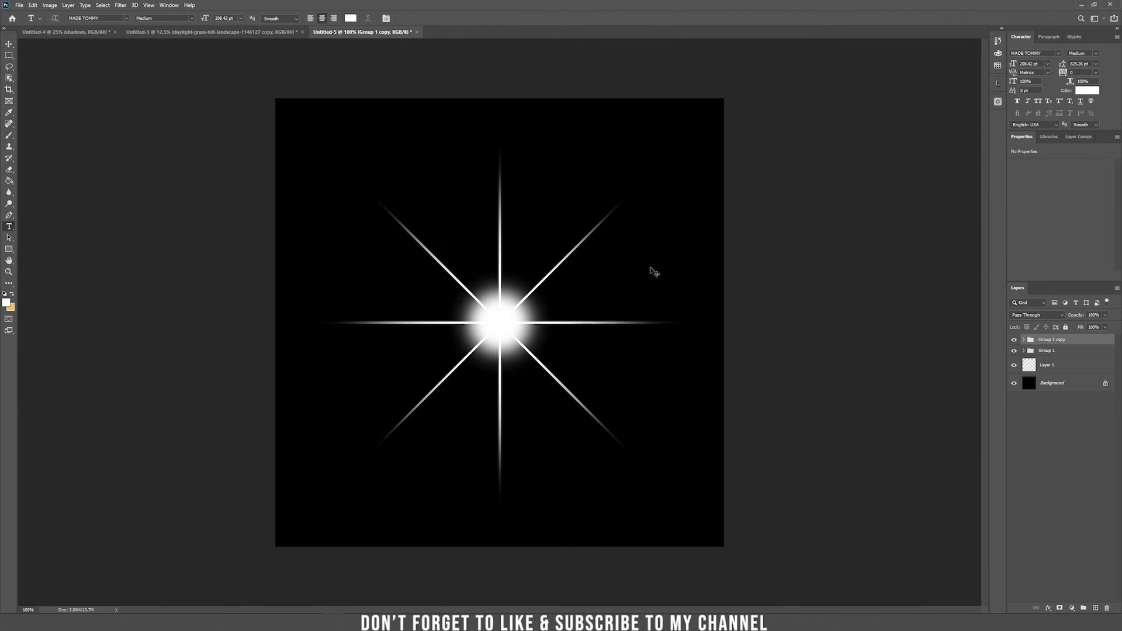
pyautogui.hotkey('ctrl', 't')
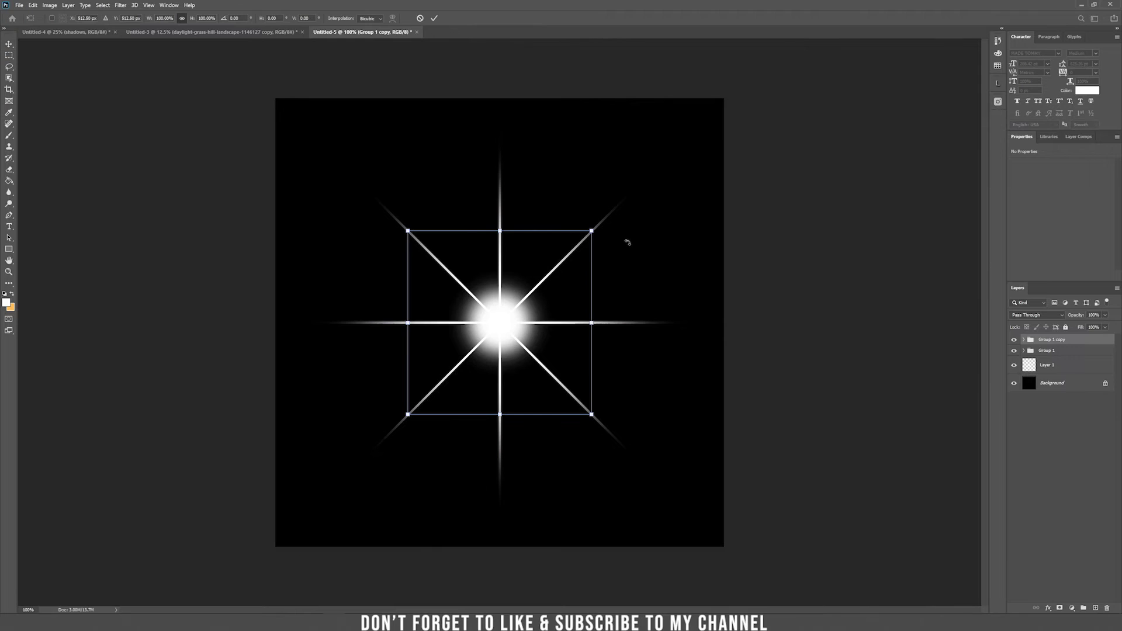
pyautogui.moveTo(638, 236); pyautogui.dragTo(659, 298)
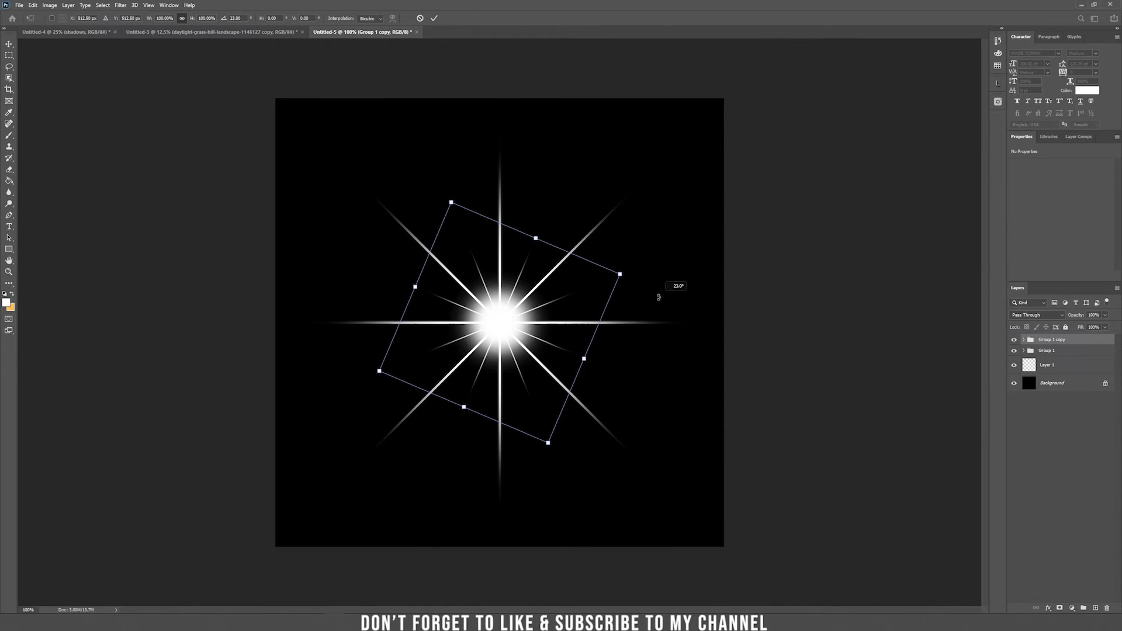
pyautogui.press('Return')
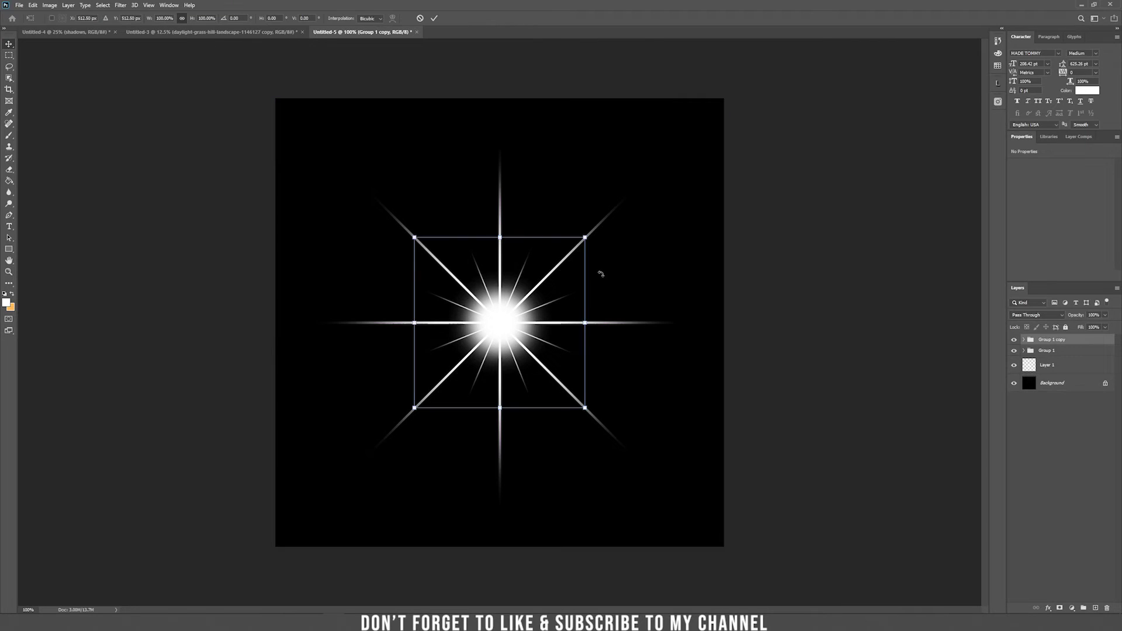
pyautogui.hotkey('ctrl', 't')
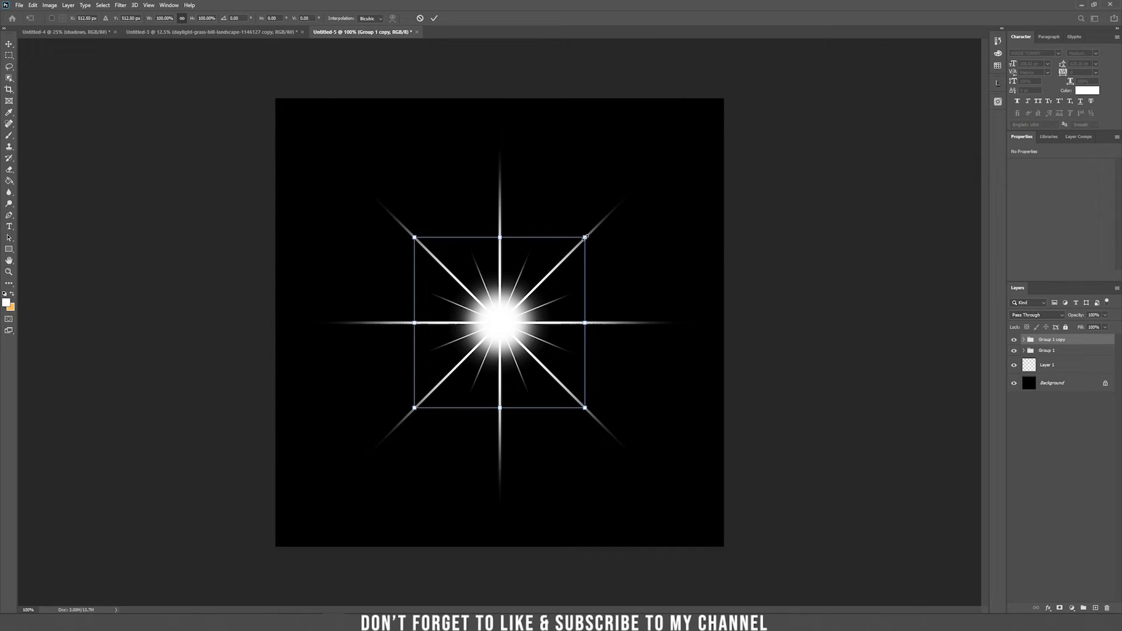
pyautogui.moveTo(585, 237); pyautogui.dragTo(623, 191)
pyautogui.press('Return')
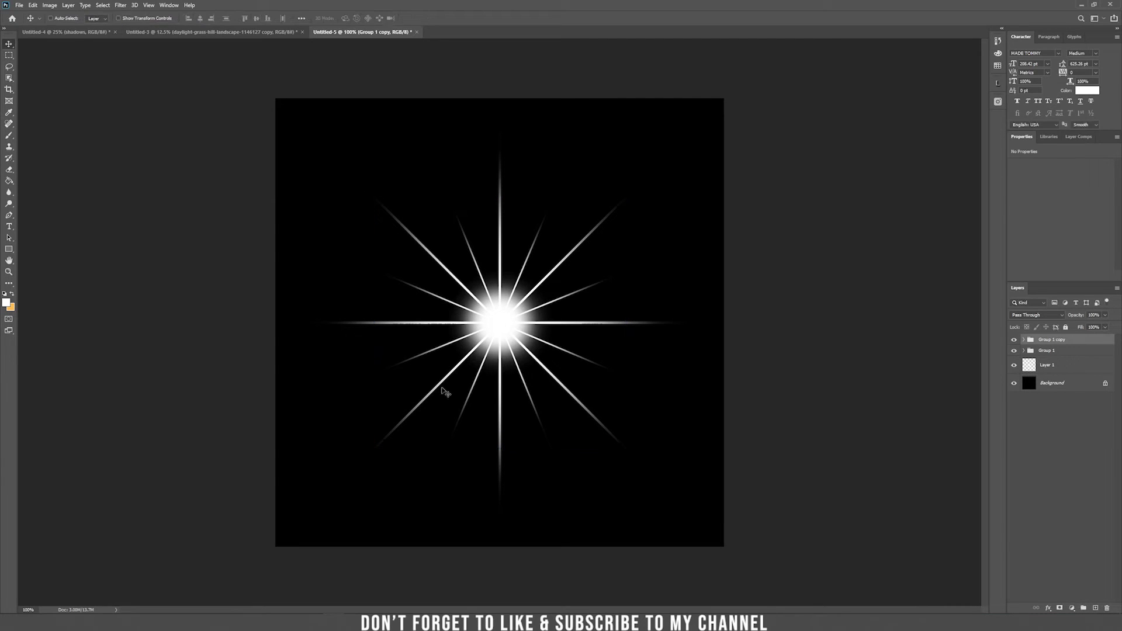
# - Rename the glow layer Layer 1 to 'sun'
pyautogui.doubleClick(1048, 365)
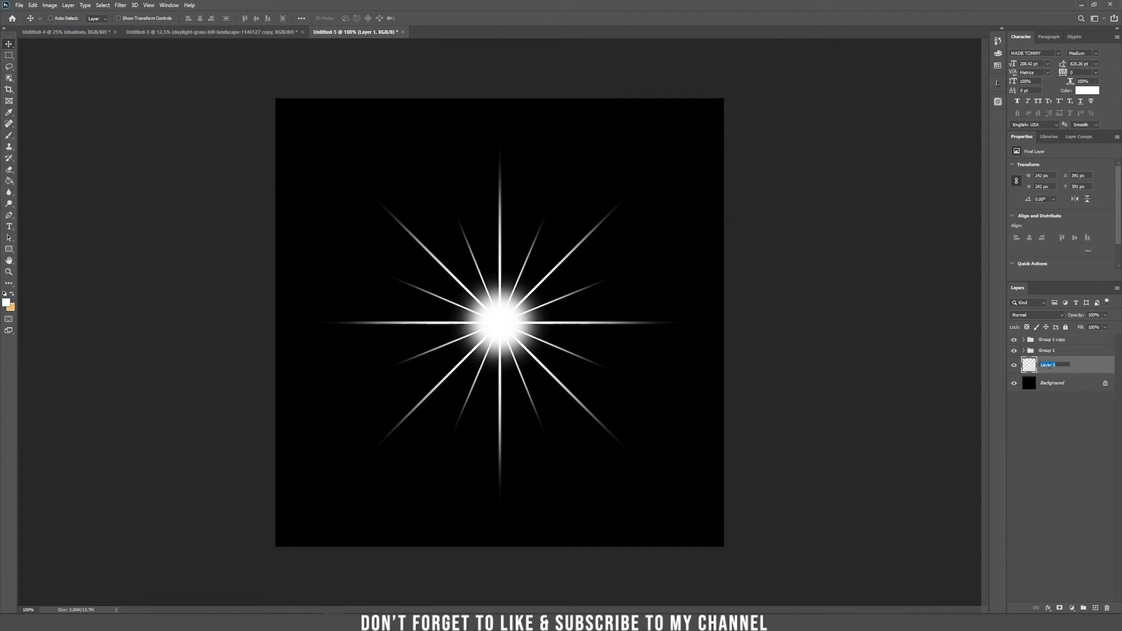
pyautogui.write('sun')
pyautogui.press('Return')
# - Duplicate the sun layer, enlarge the copy to 516 px and lower its opacity to about 75%
pyautogui.moveTo(1049, 367); pyautogui.dragTo(1095, 609)
pyautogui.hotkey('ctrl', 't')
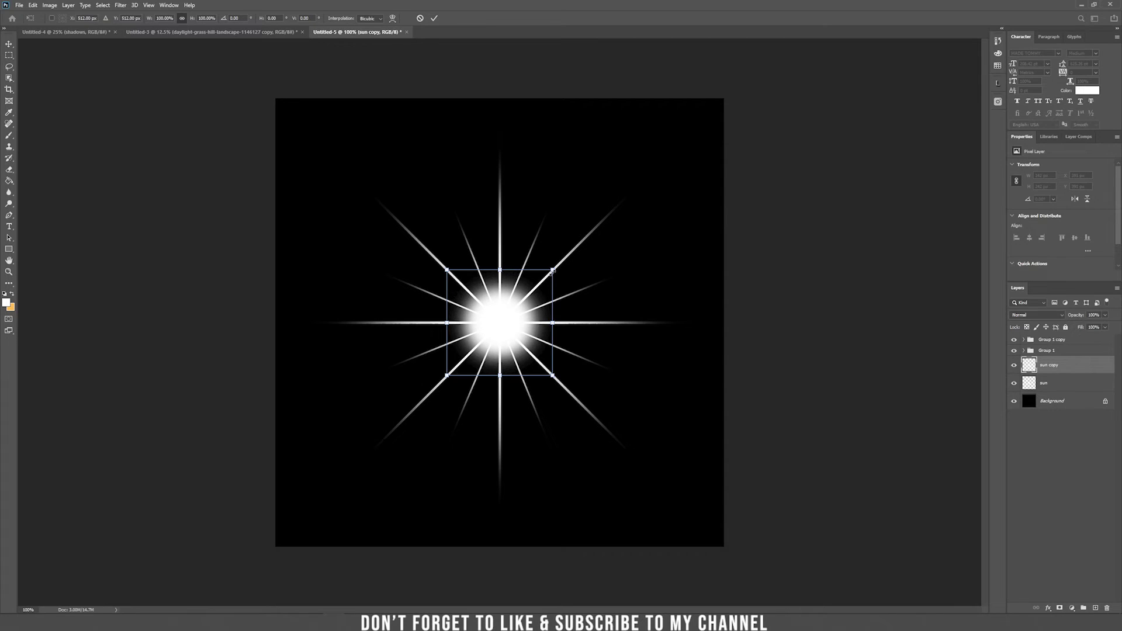
pyautogui.moveTo(553, 271); pyautogui.dragTo(612, 211)
pyautogui.press('Return')
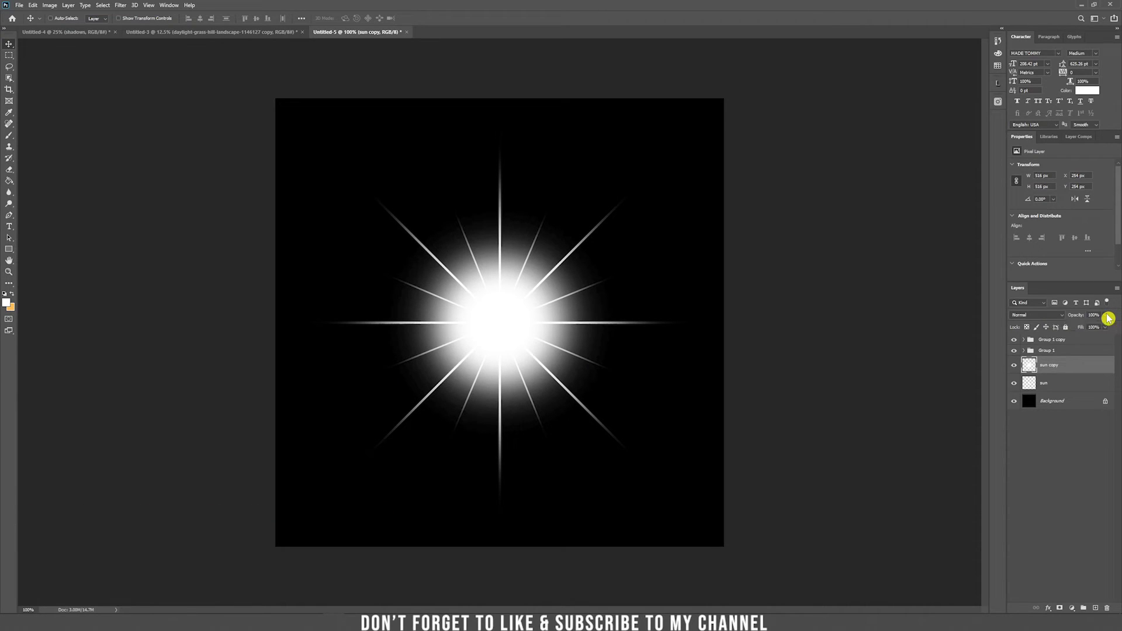
pyautogui.moveTo(1105, 315); pyautogui.dragTo(1096, 329)
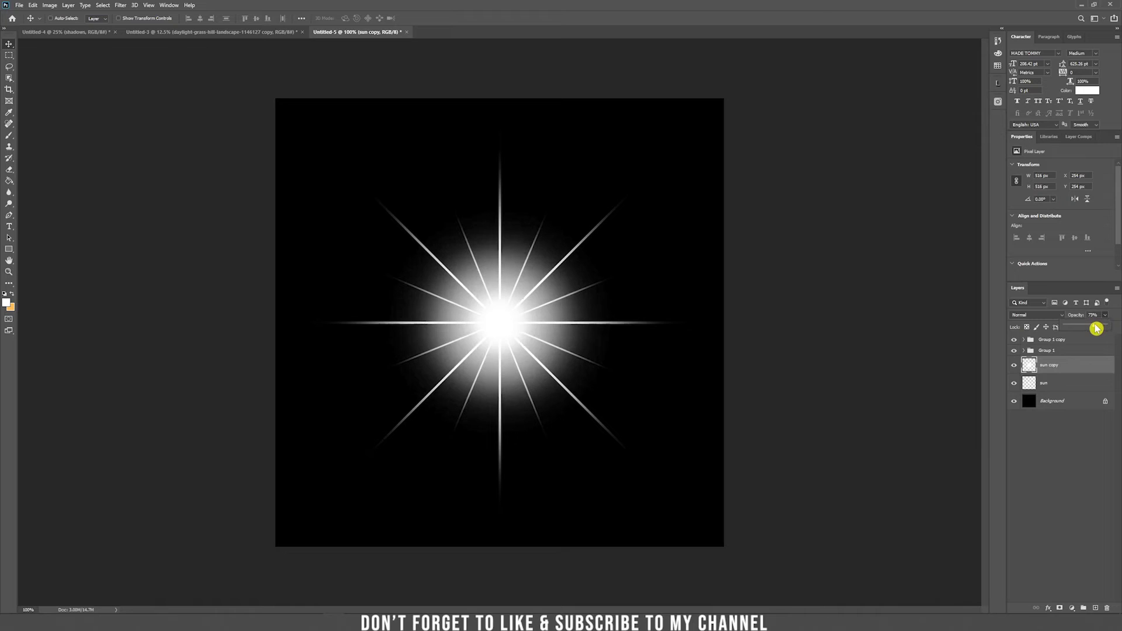
pyautogui.click(586, 364)
pyautogui.click(1095, 388)
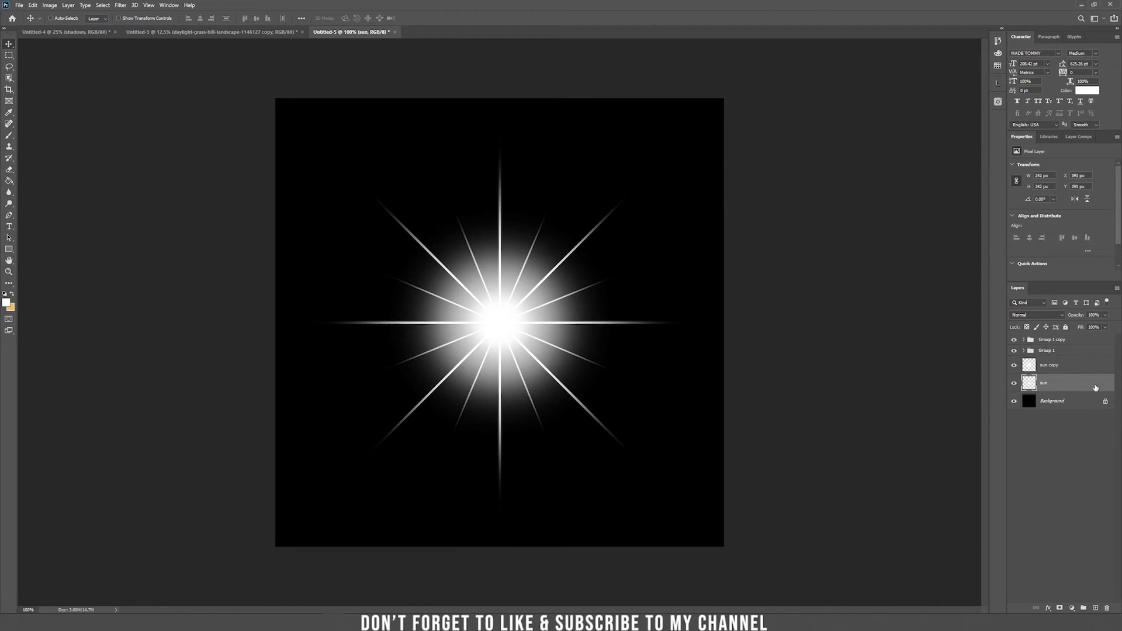
pyautogui.keyDown('shift'); pyautogui.click(1090, 344); pyautogui.keyUp('shift')
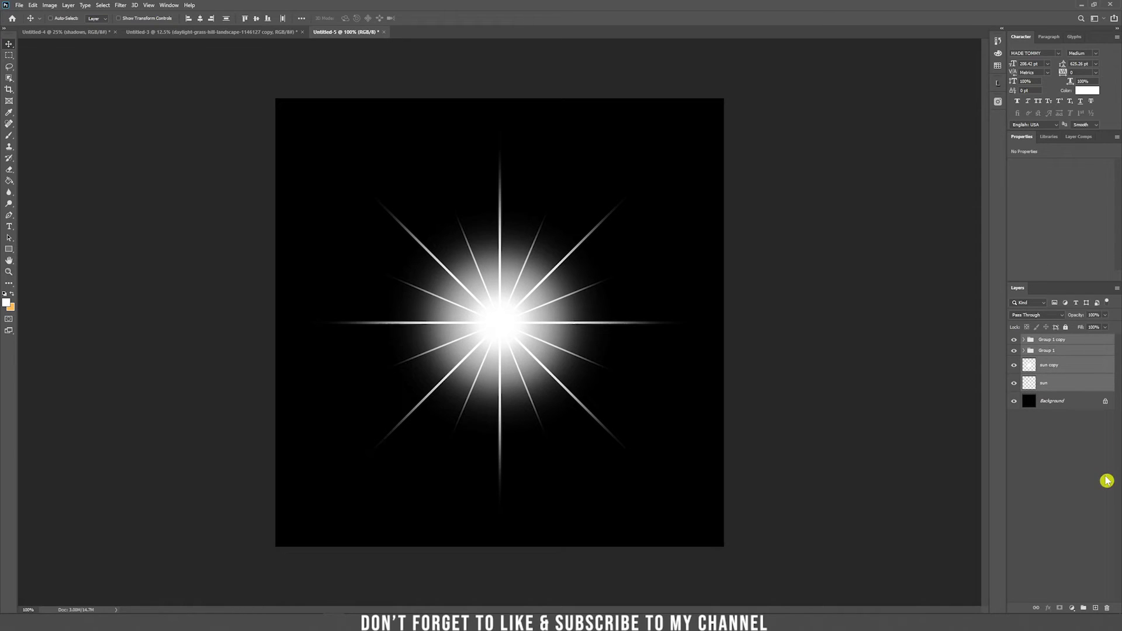
# - Convert the starburst layers to one smart object and place it in the Untitled-4 landscape above the treeline
pyautogui.rightClick(1091, 343)
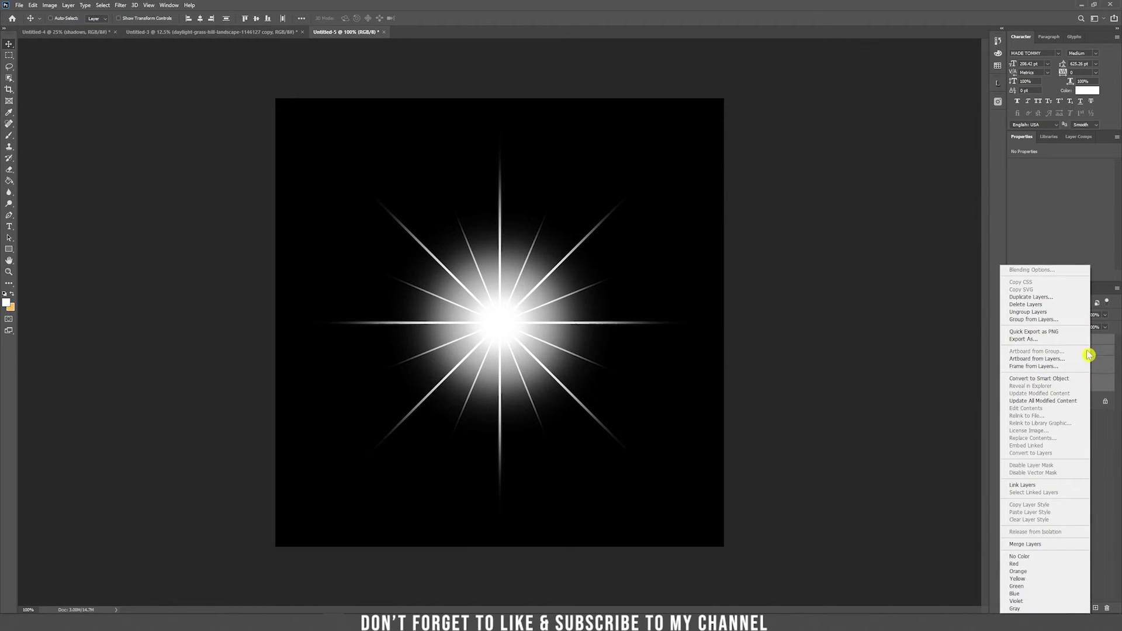
pyautogui.click(1063, 386)
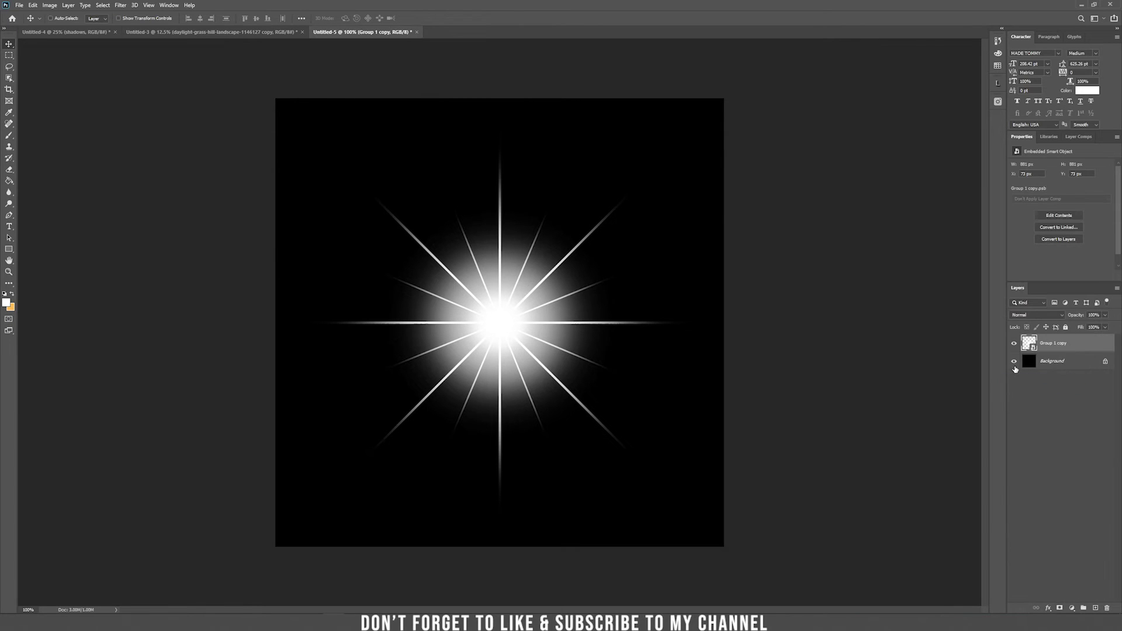
pyautogui.moveTo(554, 286); pyautogui.dragTo(298, 57)
pyautogui.moveTo(89, 36); pyautogui.dragTo(497, 241)
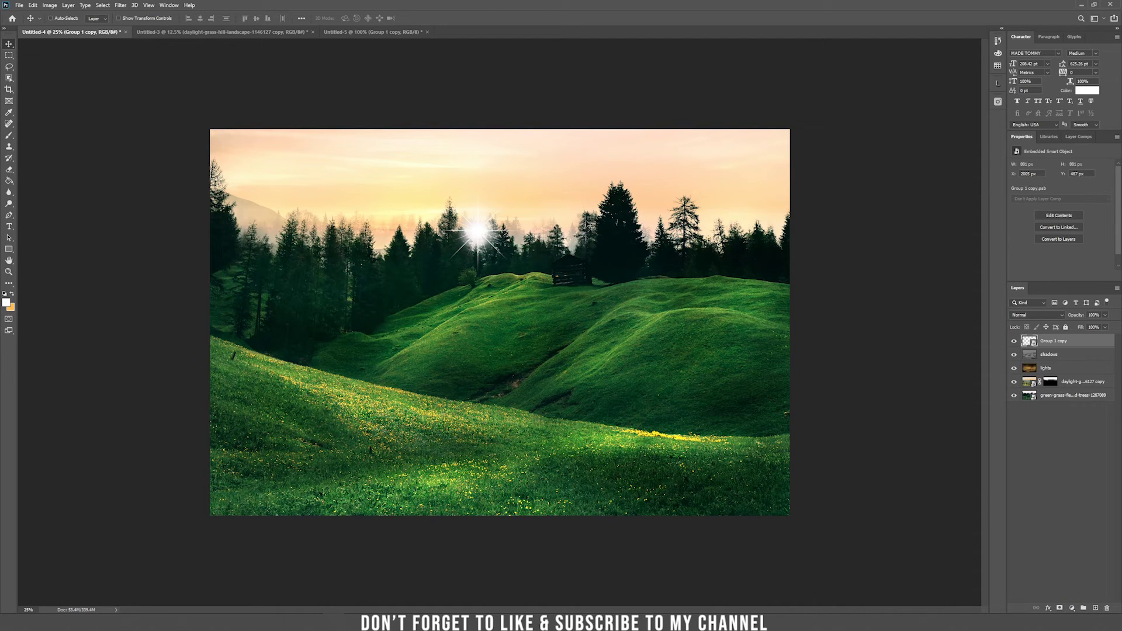
pyautogui.click(1072, 608)
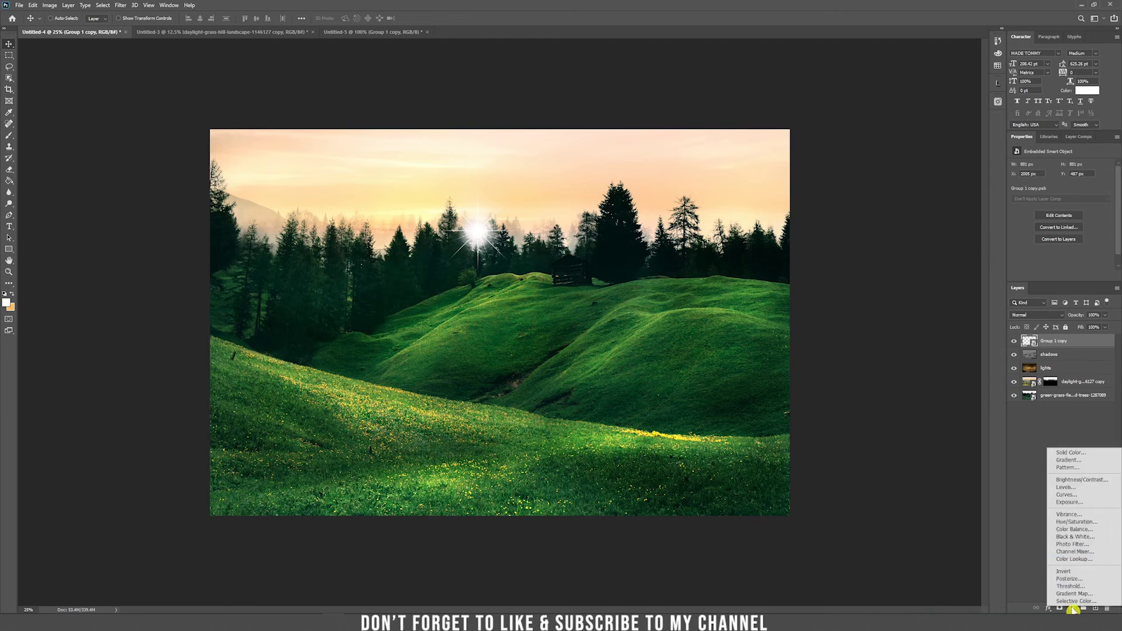
# - Clip a colorized Hue/Saturation layer to the sun with hue 51, saturation 100, lightness −7
pyautogui.click(1108, 526)
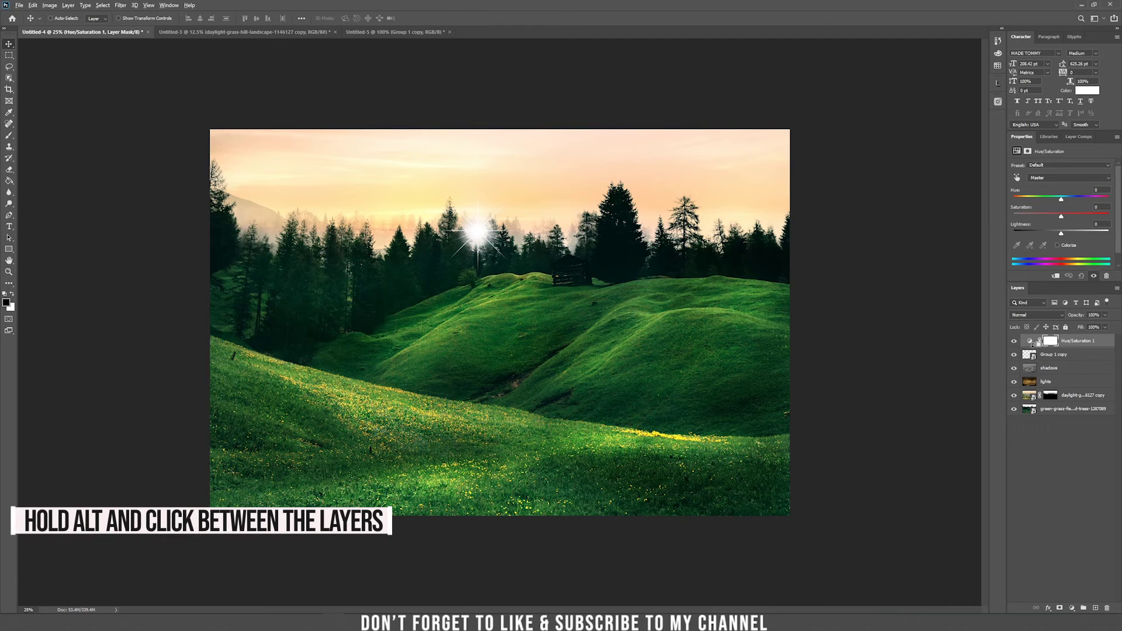
pyautogui.keyDown('alt'); pyautogui.click(1032, 347); pyautogui.keyUp('alt')
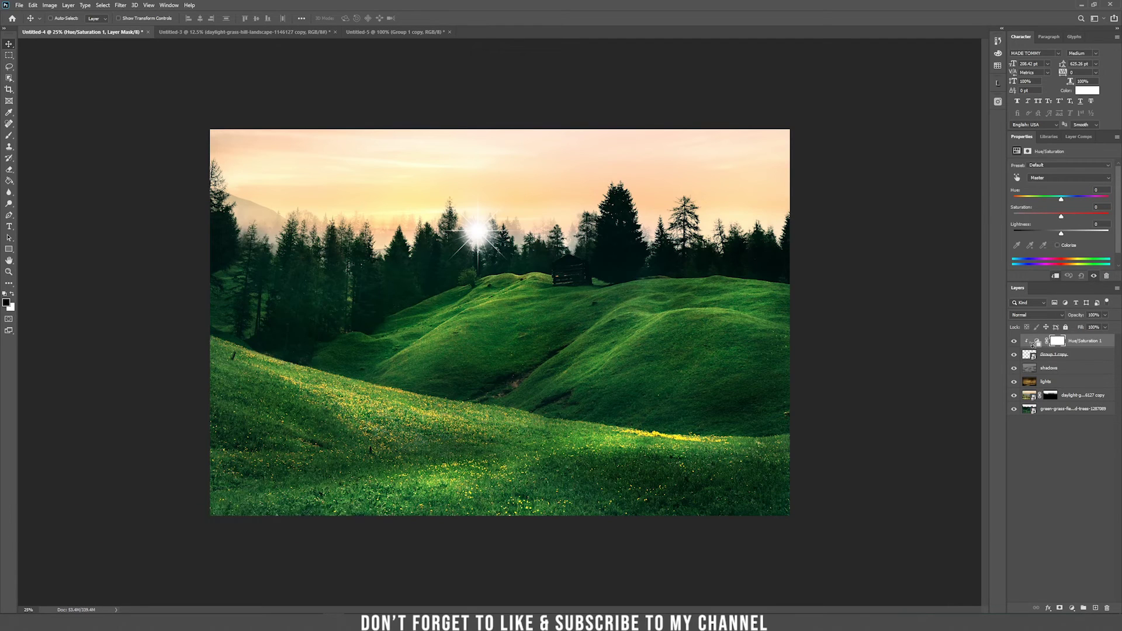
pyautogui.click(1057, 246)
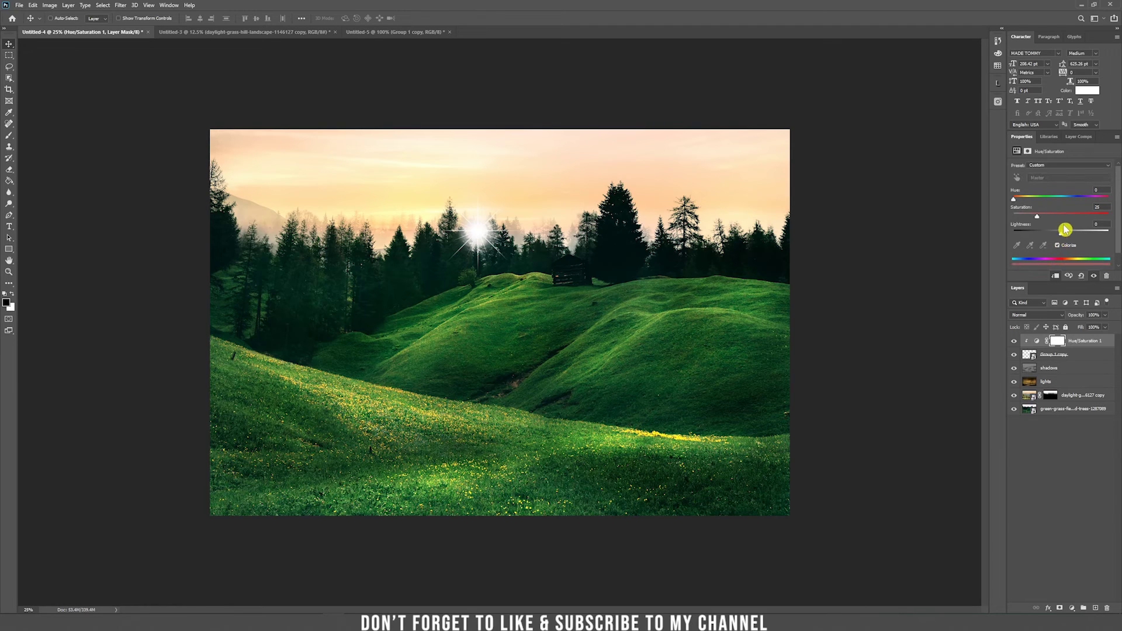
pyautogui.moveTo(1047, 217)
pyautogui.mouseDown()
pyautogui.moveTo(1108, 216)
pyautogui.moveTo(1056, 236)
pyautogui.mouseUp()
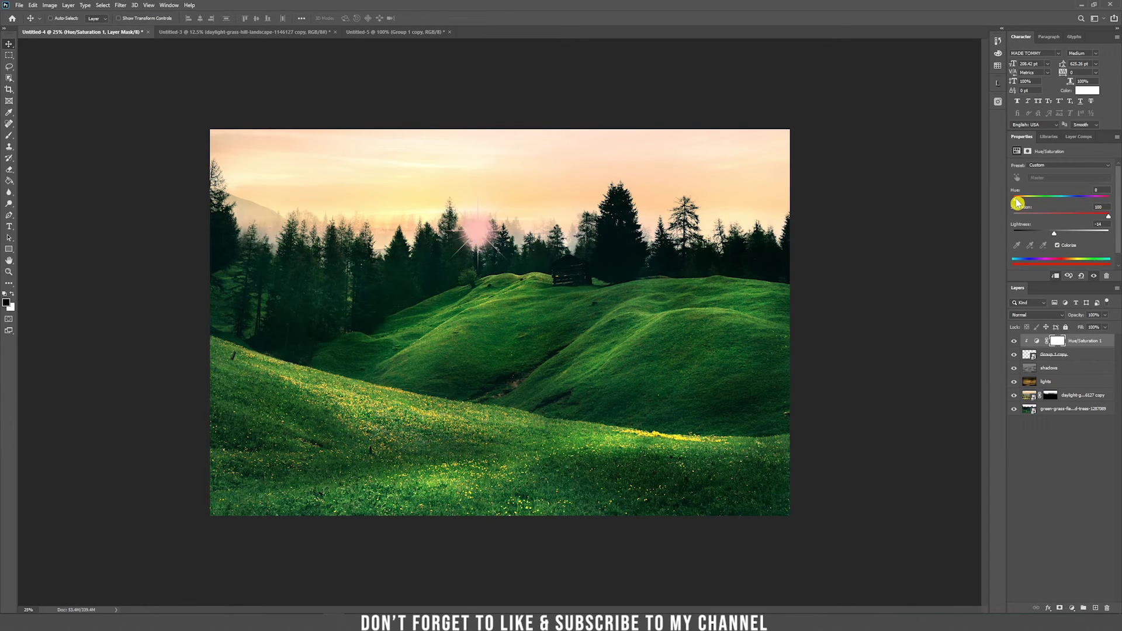
pyautogui.moveTo(1017, 203); pyautogui.dragTo(1028, 203)
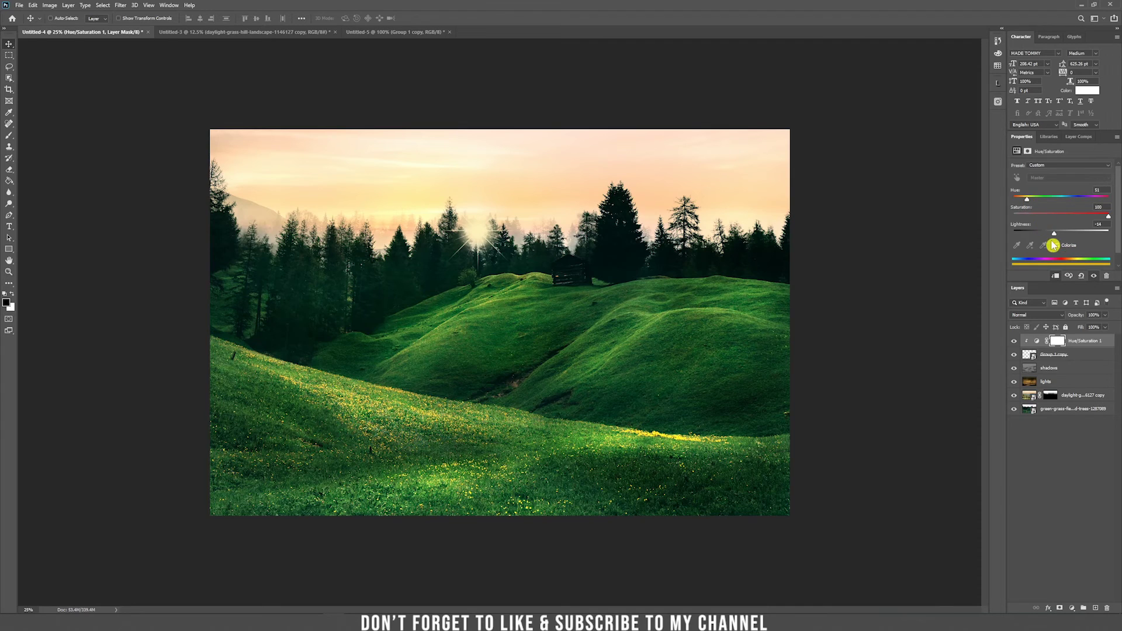
pyautogui.moveTo(1055, 236); pyautogui.dragTo(1060, 237)
# - Create a new Screen-mode layer filled with screen-neutral black, named 'sun rays colors'
pyautogui.click(69, 6)
pyautogui.moveTo(95, 15)
pyautogui.click(185, 16)
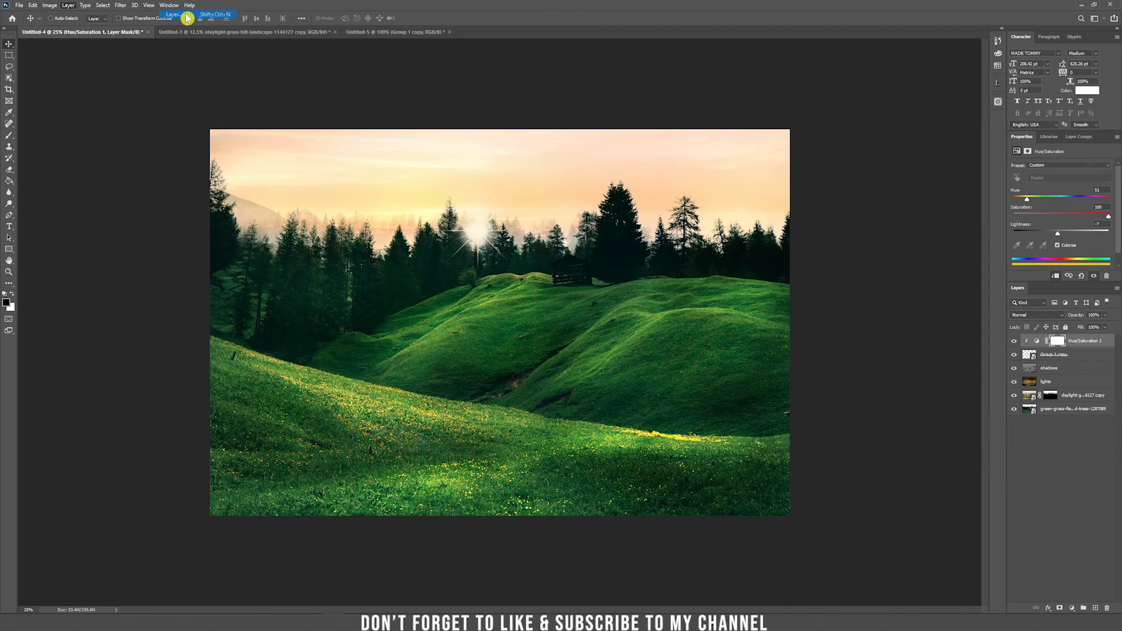
pyautogui.click(521, 227)
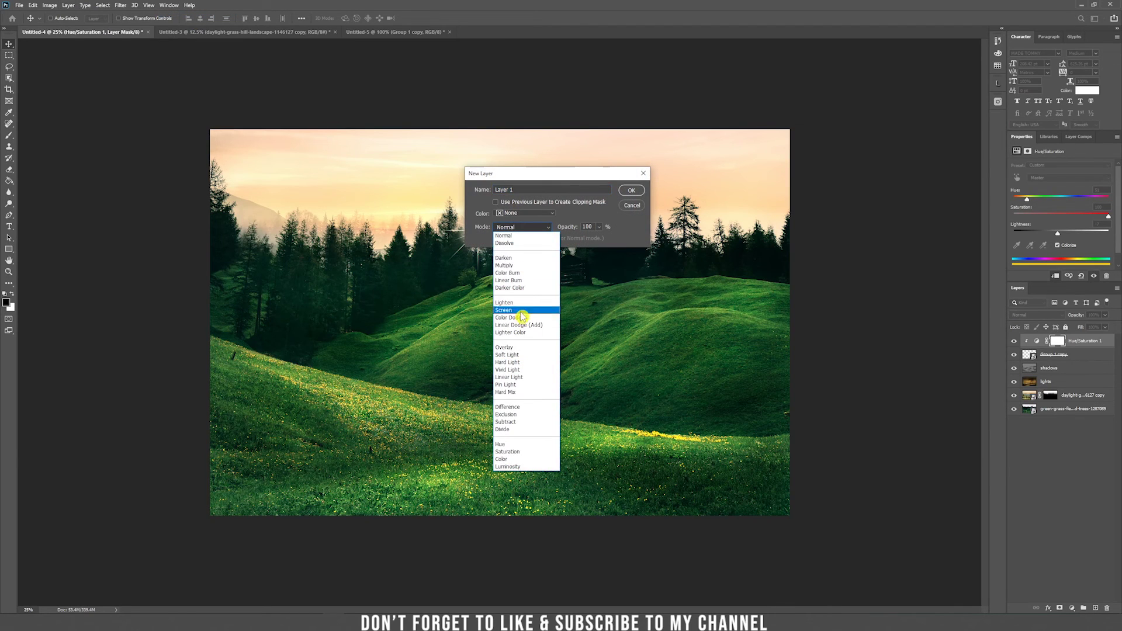
pyautogui.click(521, 310)
pyautogui.click(513, 240)
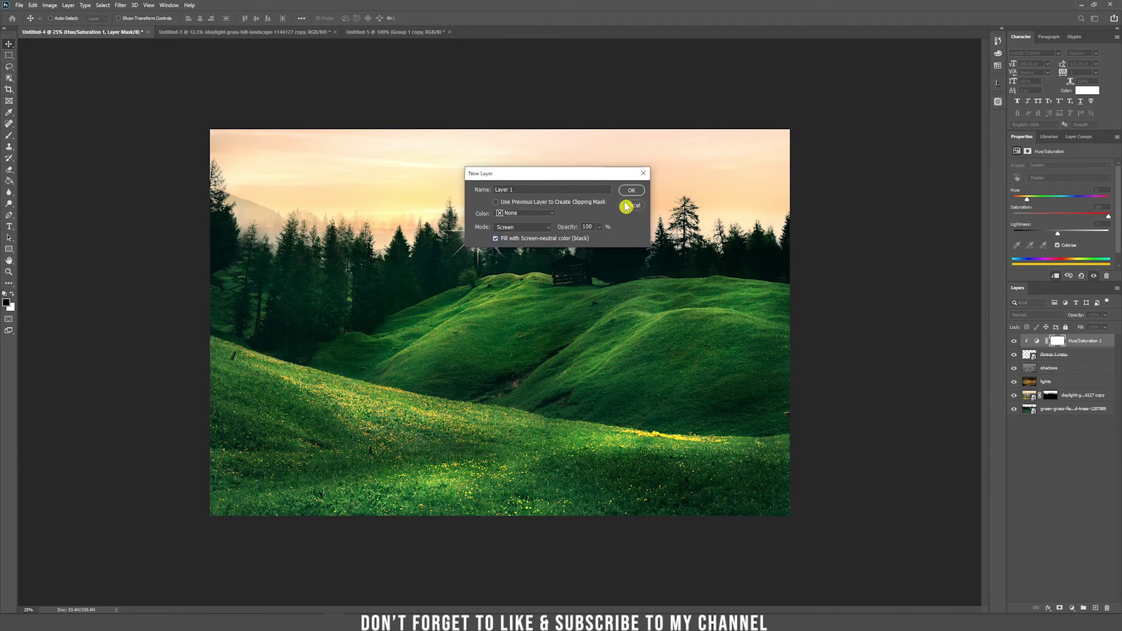
pyautogui.moveTo(566, 189); pyautogui.dragTo(414, 187)
pyautogui.write('sun rays colors')
pyautogui.press('Return')
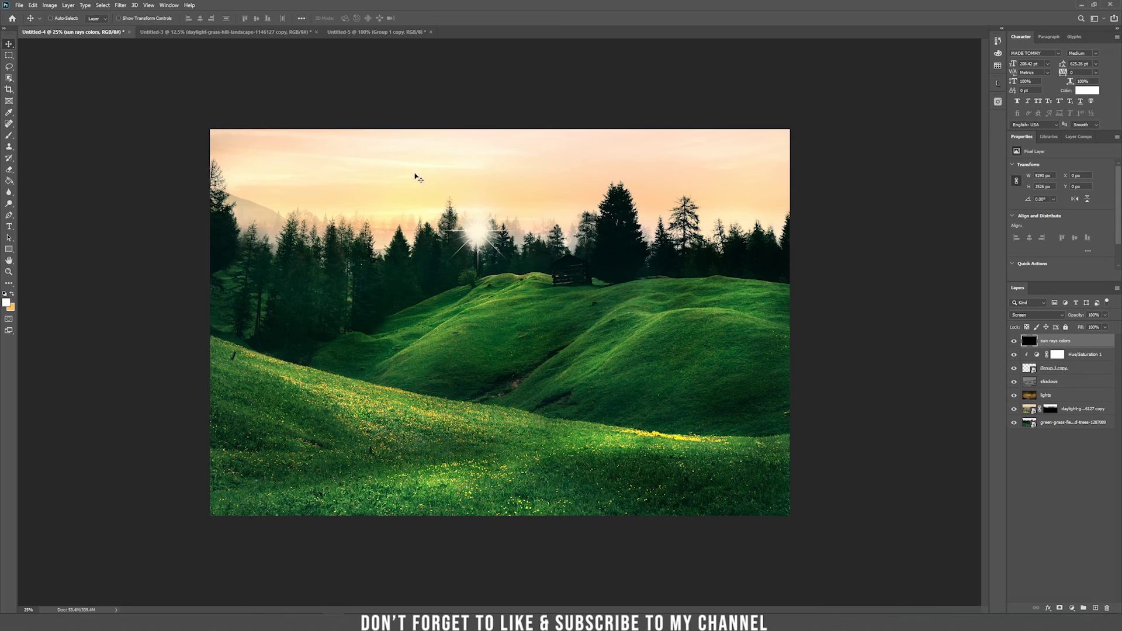
# - Set the foreground colour to bright orange #ff6000
pyautogui.click(12, 294)
pyautogui.click(7, 303)
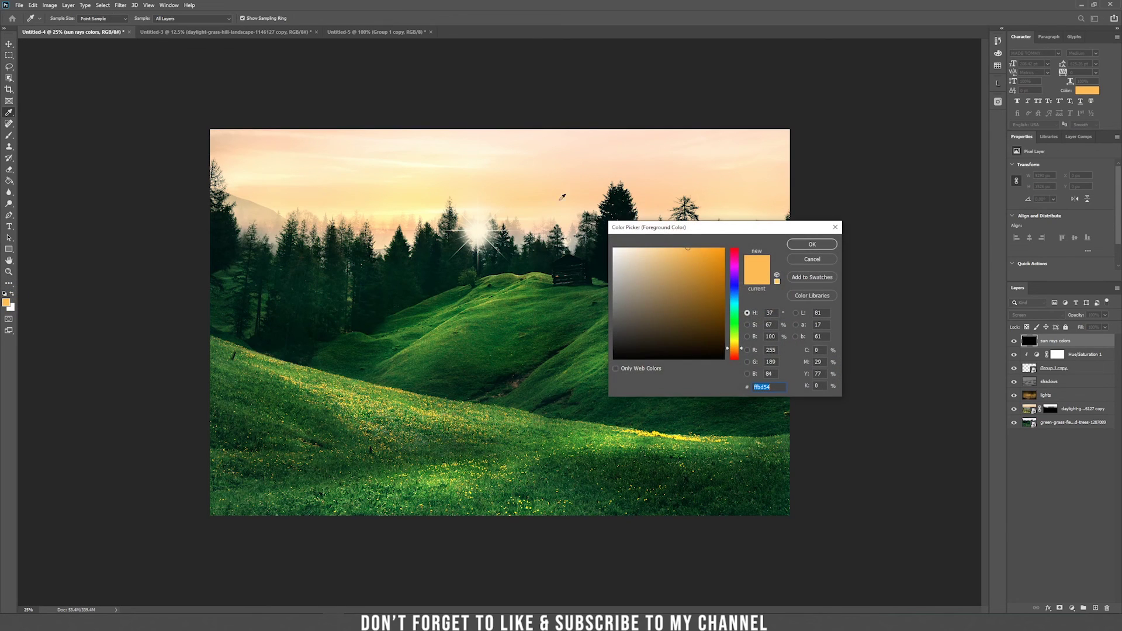
pyautogui.moveTo(738, 260); pyautogui.dragTo(735, 356)
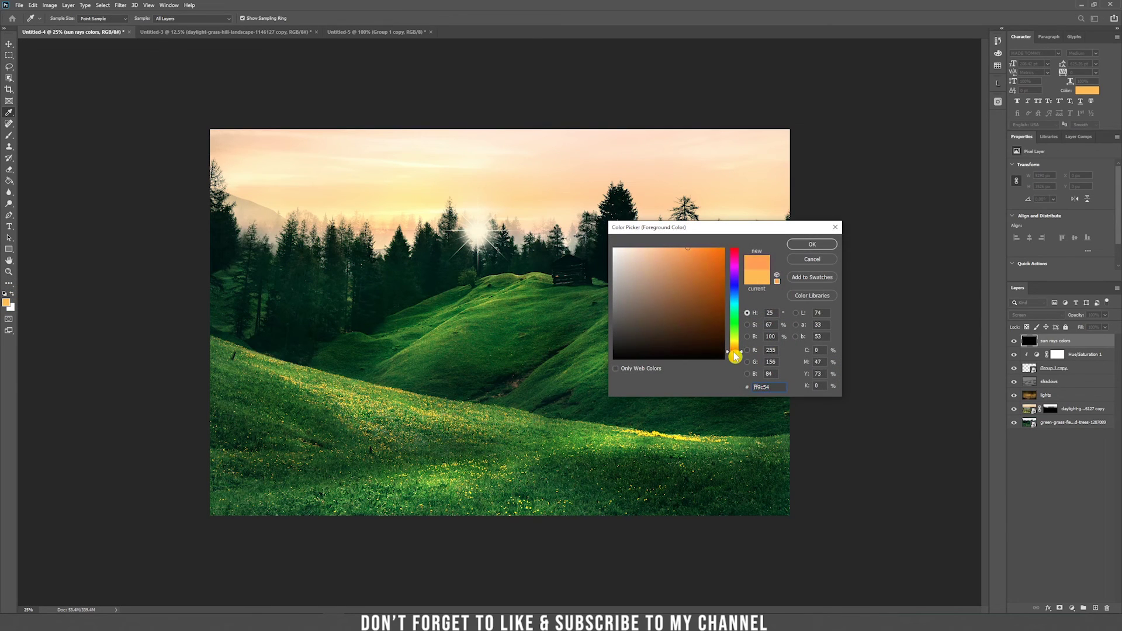
pyautogui.moveTo(724, 269); pyautogui.dragTo(725, 249)
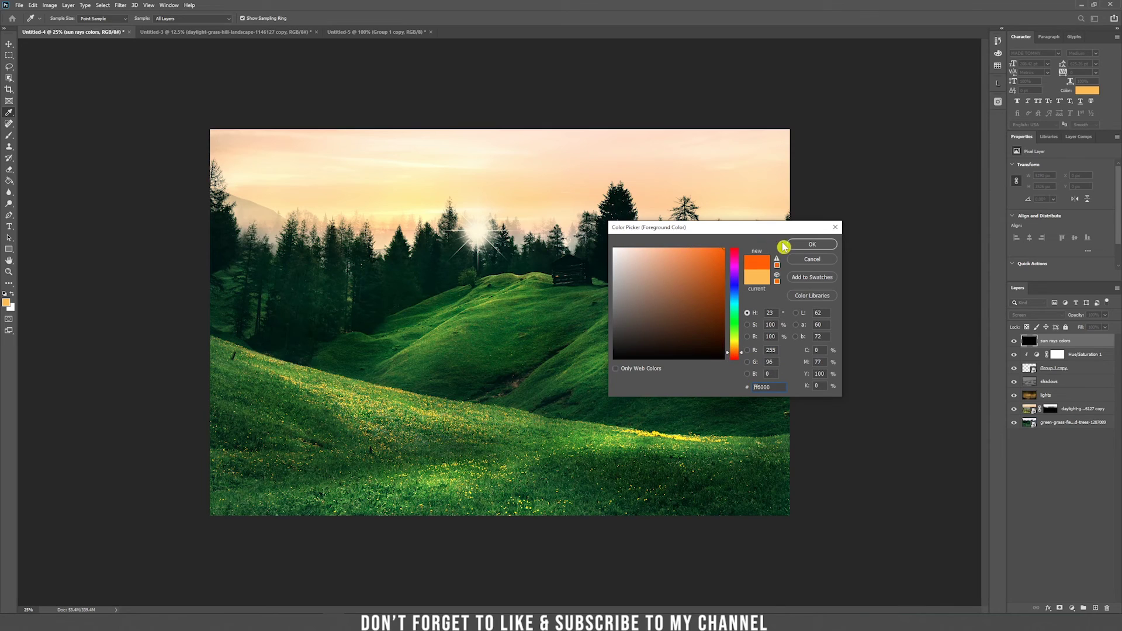
pyautogui.click(805, 248)
# - Paint a soft orange glow over the trees around the sun with a 1300 px, very-low-flow brush
pyautogui.press('b')
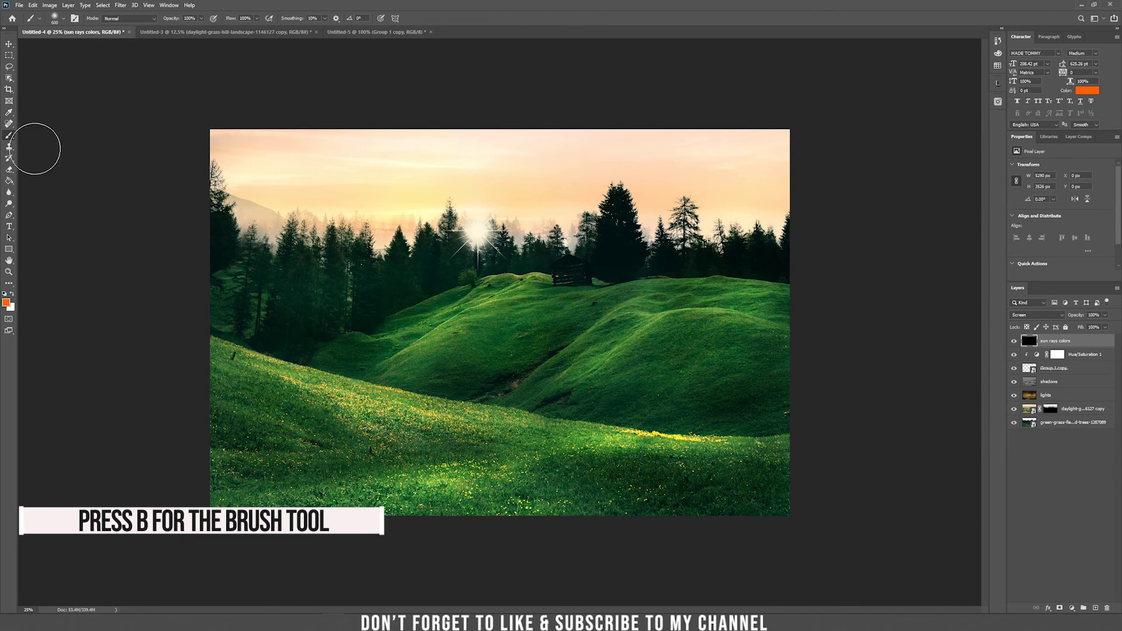
pyautogui.moveTo(258, 18); pyautogui.dragTo(218, 31)
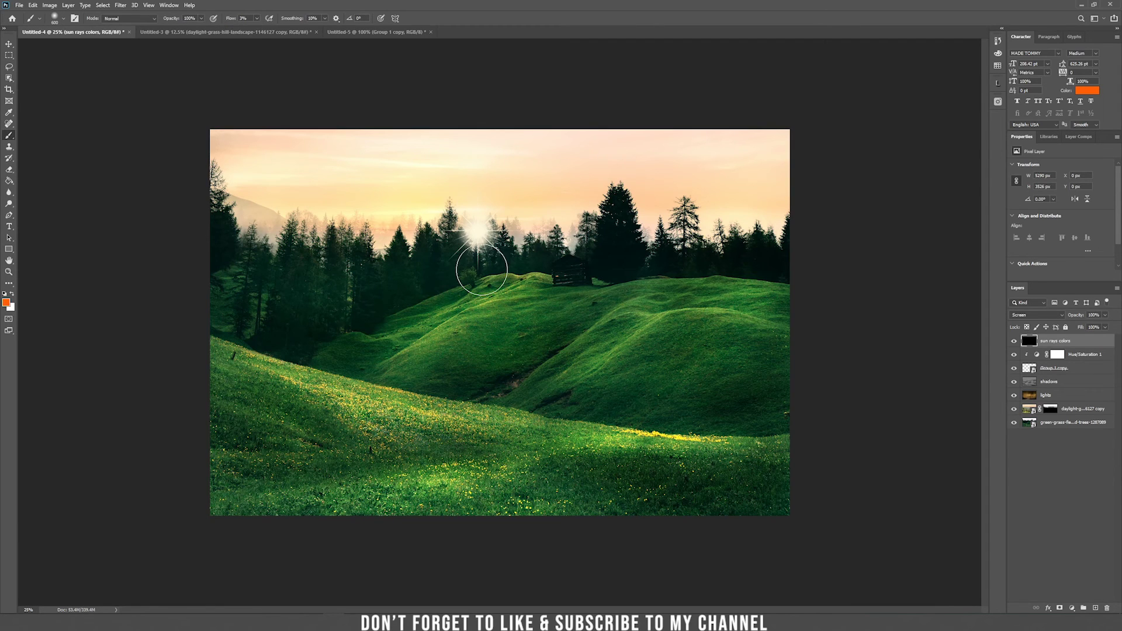
pyautogui.press(']')
pyautogui.press(']')
pyautogui.press(']')
pyautogui.press(']')
pyautogui.press(']')
pyautogui.press(']')
pyautogui.press(']')
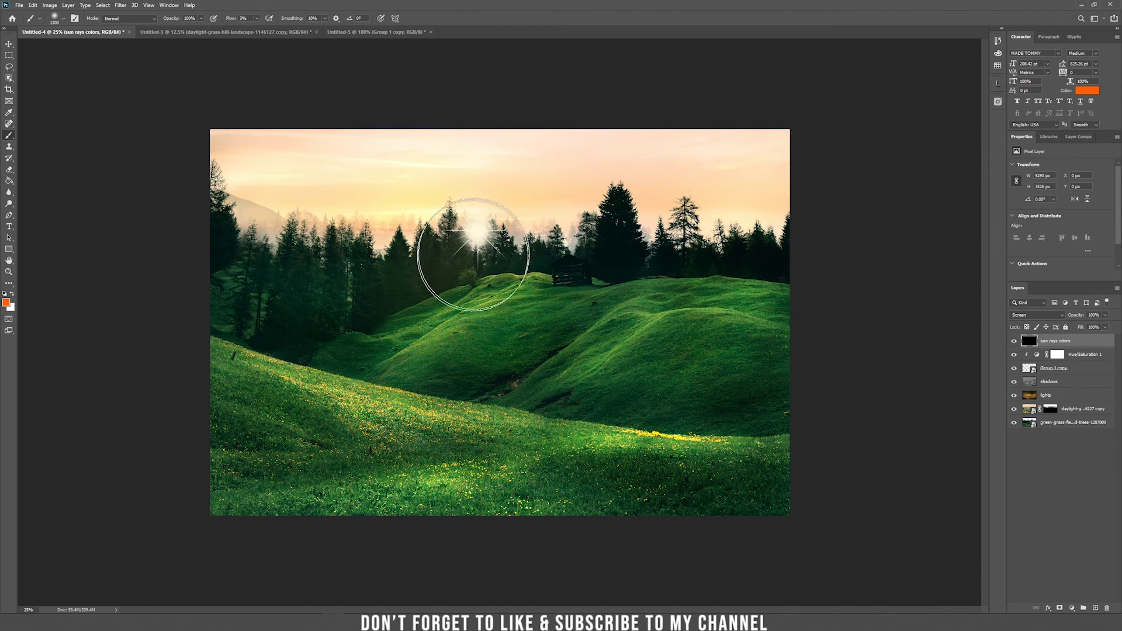
pyautogui.moveTo(484, 229)
pyautogui.mouseDown()
pyautogui.moveTo(471, 201)
pyautogui.moveTo(351, 275)
pyautogui.moveTo(601, 281)
pyautogui.moveTo(688, 190)
pyautogui.mouseUp()
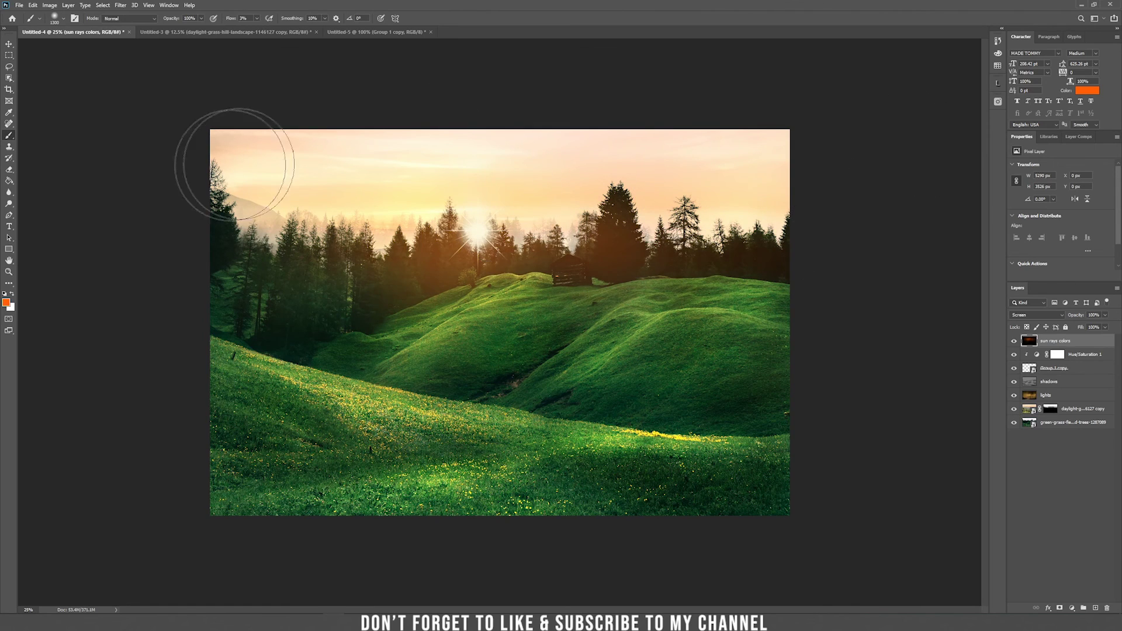
pyautogui.press('v')
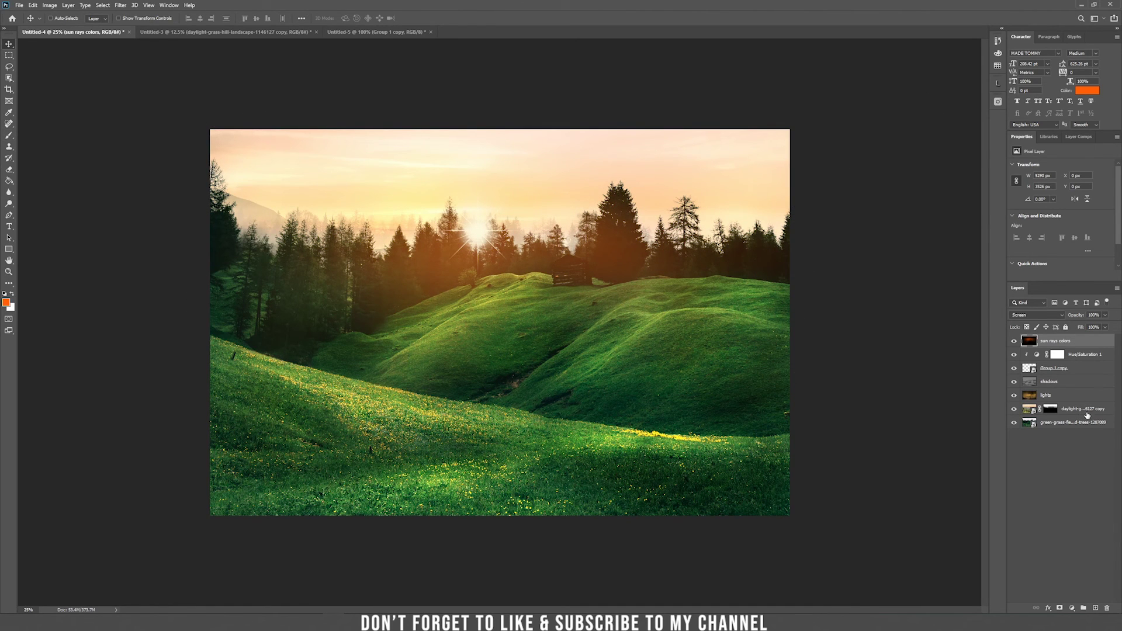
pyautogui.keyDown('shift'); pyautogui.click(1087, 414); pyautogui.keyUp('shift')
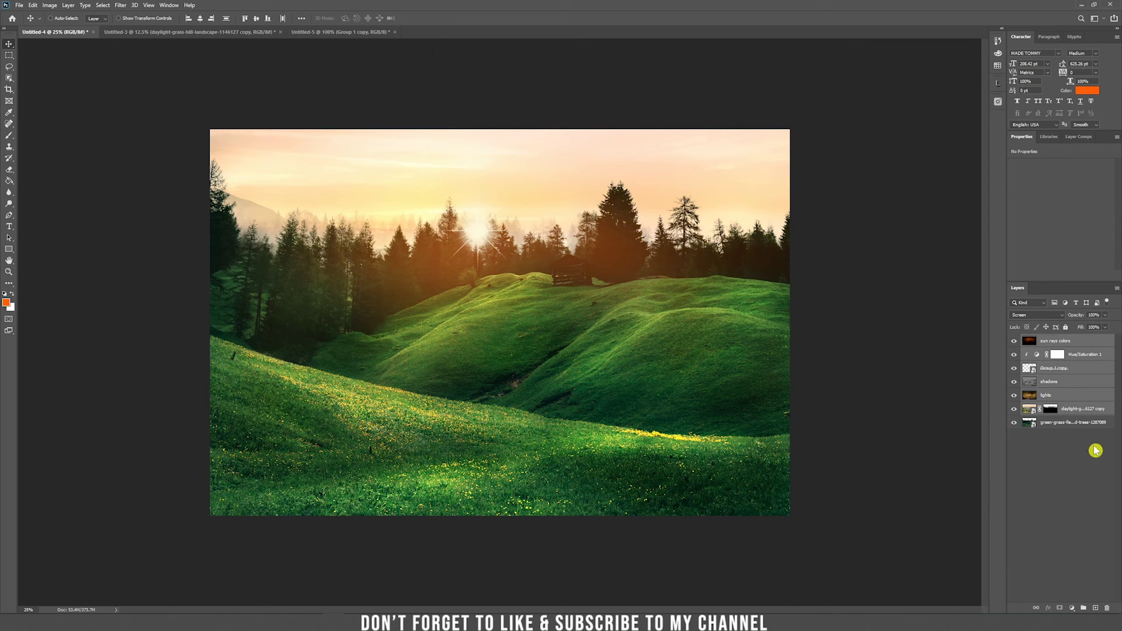
# - Group the sunset edit layers into Group 1 and paint white haze over the tree tops on the daylight mask
pyautogui.click(1083, 609)
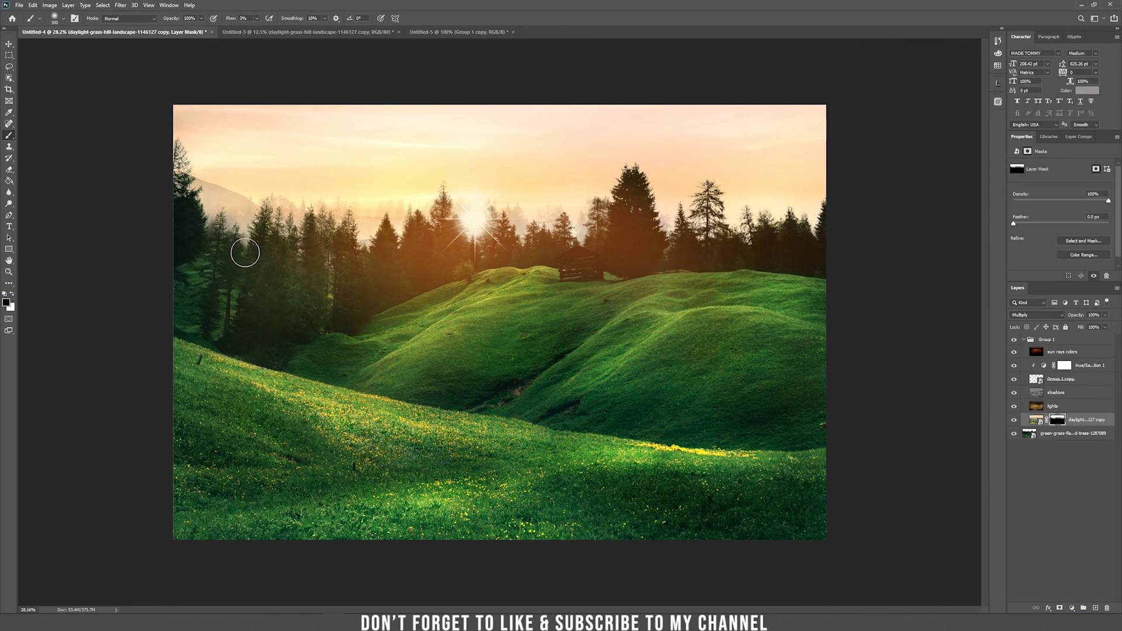
pyautogui.moveTo(380, 238)
pyautogui.mouseDown()
pyautogui.moveTo(230, 247)
pyautogui.moveTo(234, 236)
pyautogui.moveTo(355, 237)
pyautogui.mouseUp()
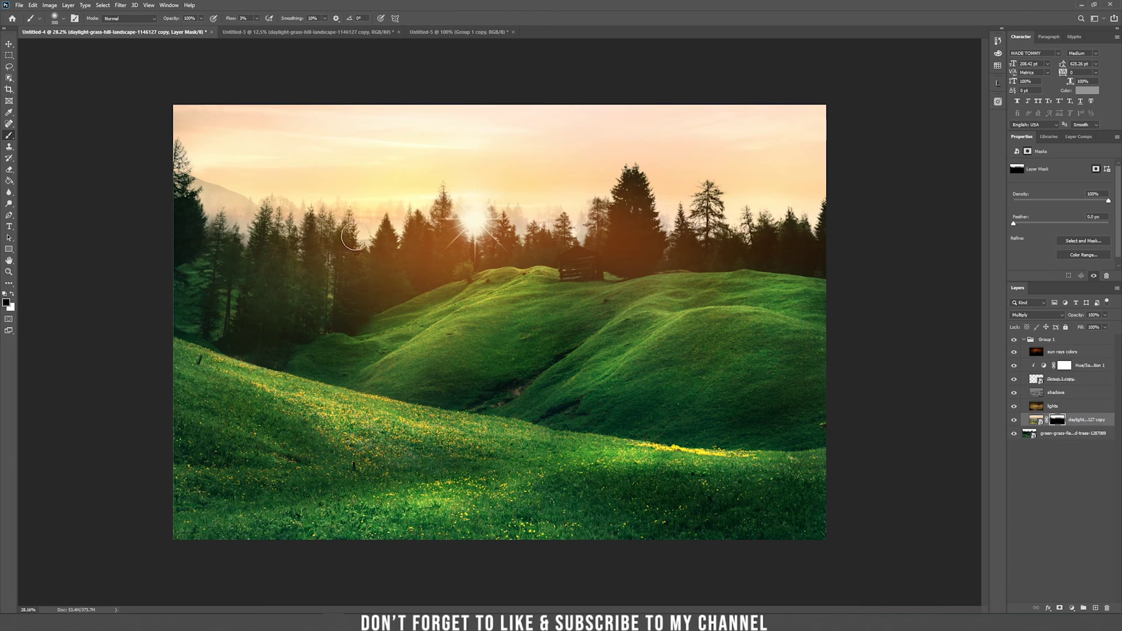
pyautogui.click(11, 294)
pyautogui.scroll(5, 349, 247)
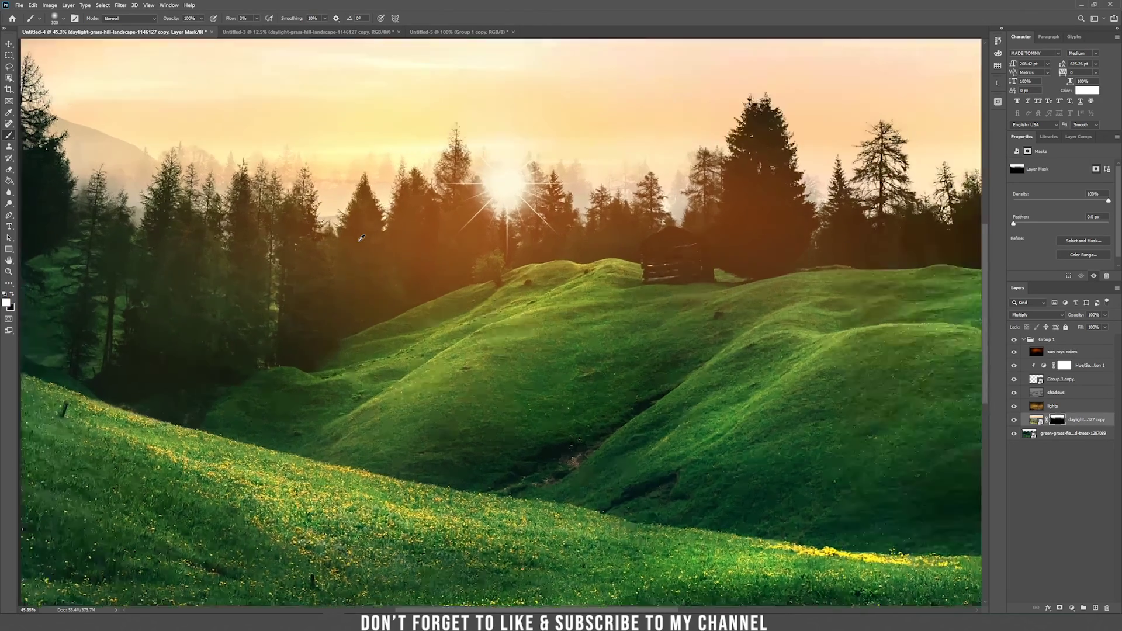
pyautogui.moveTo(324, 234)
pyautogui.mouseDown()
pyautogui.moveTo(303, 224)
pyautogui.moveTo(295, 210)
pyautogui.moveTo(305, 194)
pyautogui.moveTo(315, 193)
pyautogui.moveTo(302, 210)
pyautogui.moveTo(324, 193)
pyautogui.moveTo(315, 188)
pyautogui.moveTo(306, 213)
pyautogui.moveTo(380, 176)
pyautogui.moveTo(397, 200)
pyautogui.moveTo(400, 186)
pyautogui.moveTo(388, 232)
pyautogui.moveTo(390, 176)
pyautogui.moveTo(315, 204)
pyautogui.moveTo(329, 186)
pyautogui.moveTo(277, 233)
pyautogui.moveTo(265, 218)
pyautogui.moveTo(198, 234)
pyautogui.moveTo(234, 248)
pyautogui.moveTo(156, 219)
pyautogui.mouseUp()
pyautogui.moveTo(746, 213)
pyautogui.mouseDown()
pyautogui.moveTo(935, 234)
pyautogui.moveTo(731, 212)
pyautogui.mouseUp()
pyautogui.moveTo(600, 272); pyautogui.dragTo(289, 284)
pyautogui.scroll(-5, 378, 296)
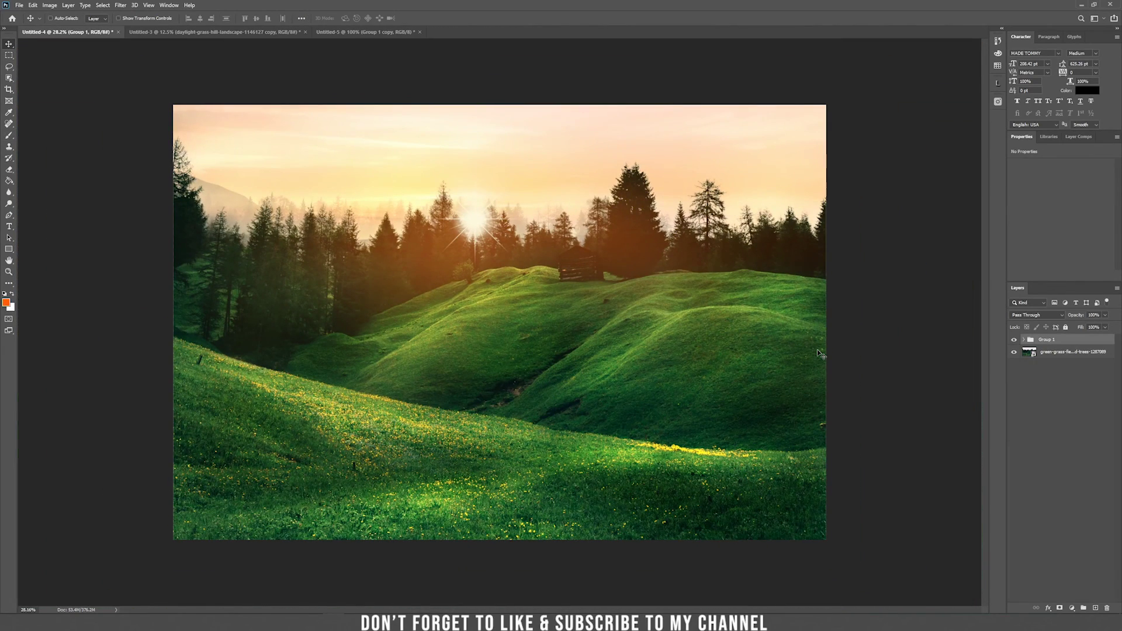
pyautogui.click(1016, 340)
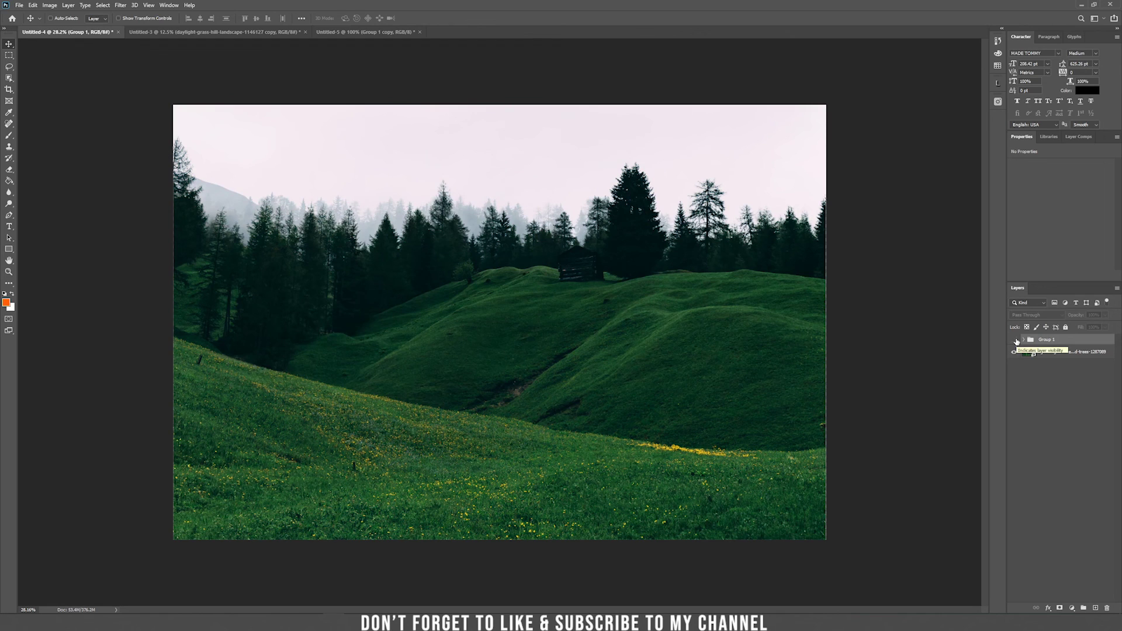
pyautogui.click(1015, 340)
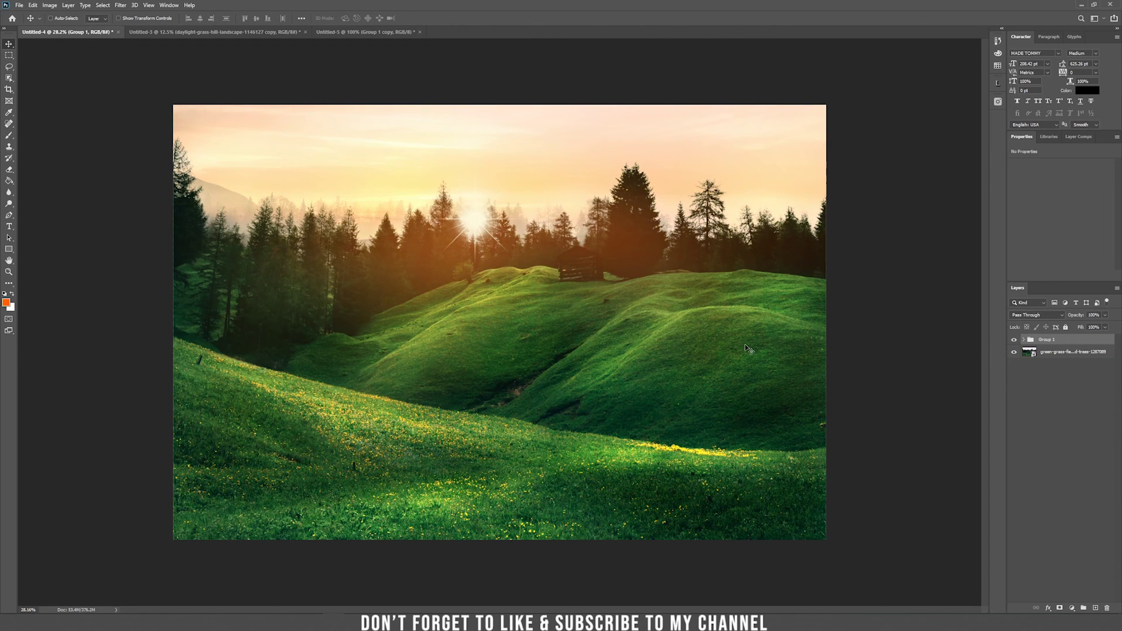